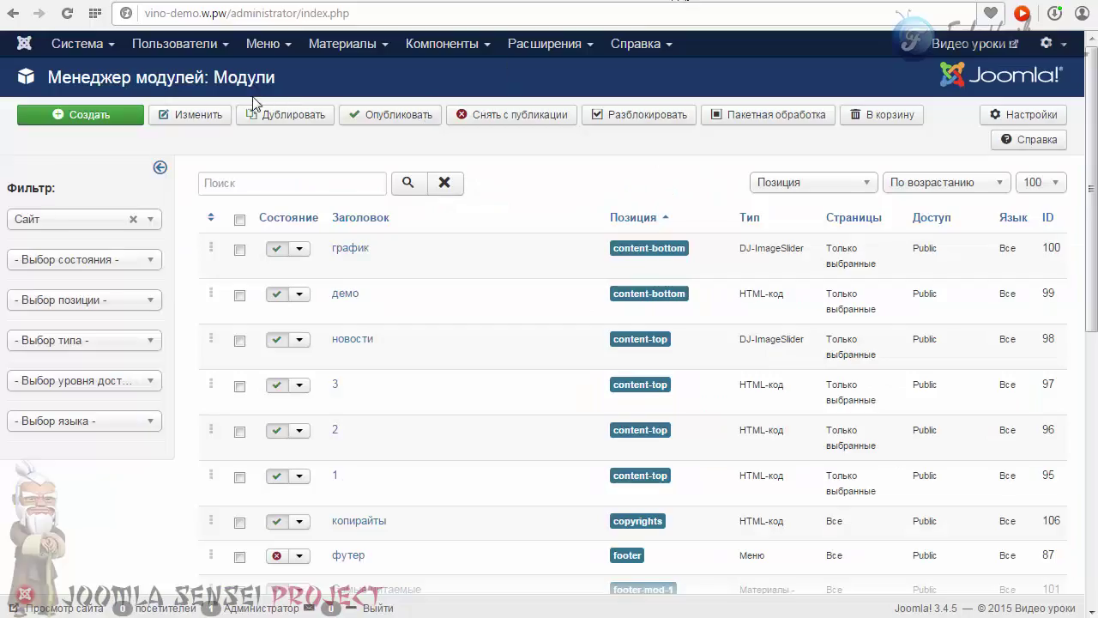
# - Open the global configuration's system settings and examine the cache section
pyautogui.click(65, 43)
pyautogui.click(96, 111)
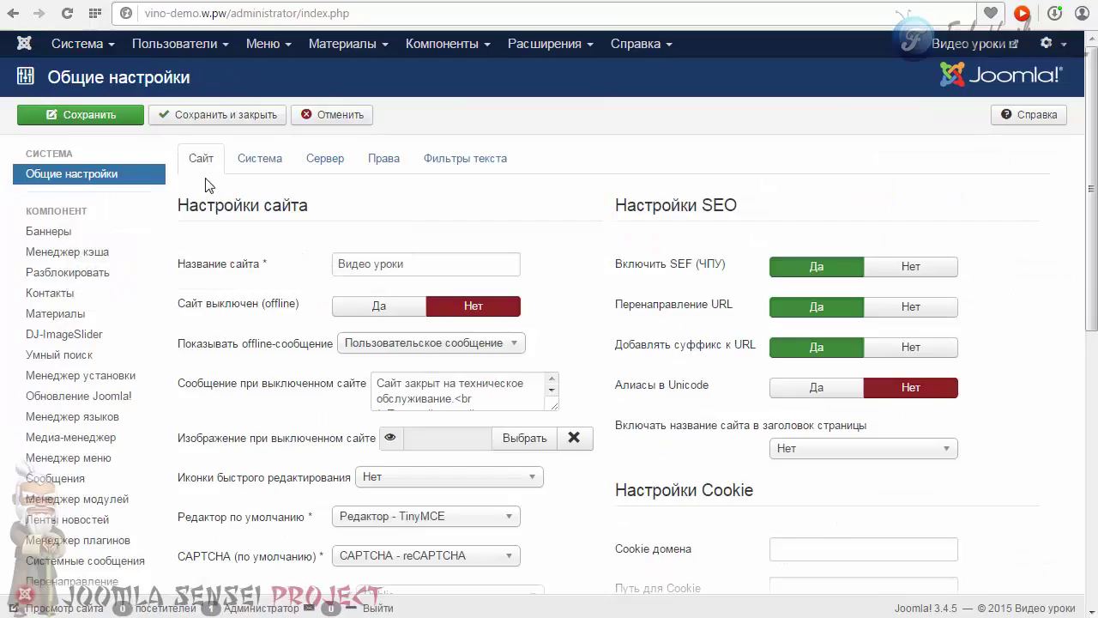
pyautogui.click(249, 165)
pyautogui.scroll(-2, 301, 245)
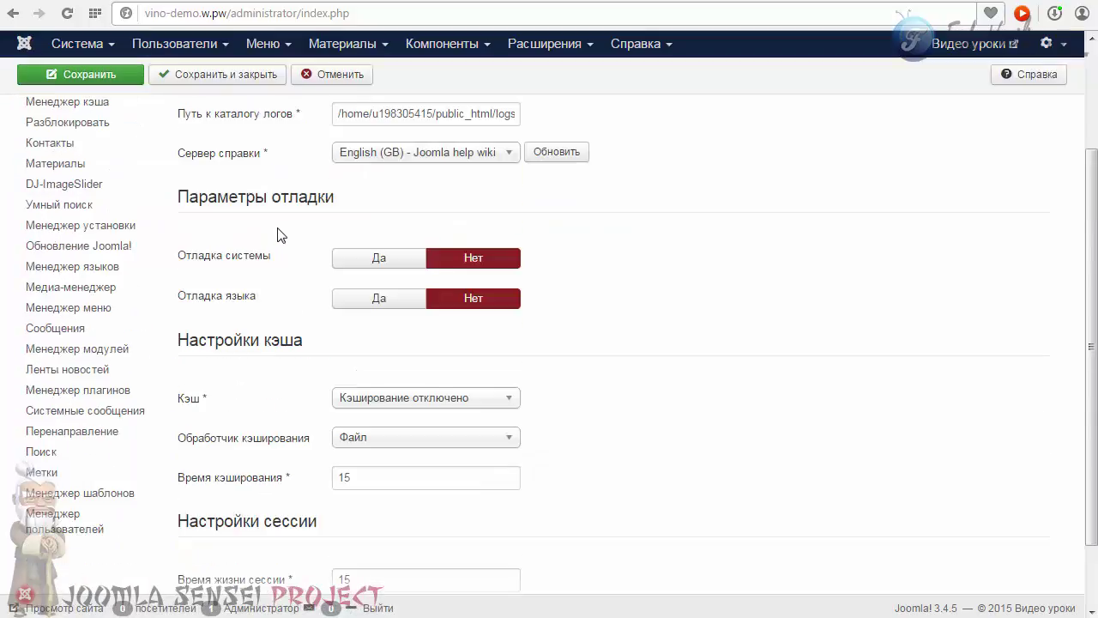
pyautogui.scroll(-1, 280, 235)
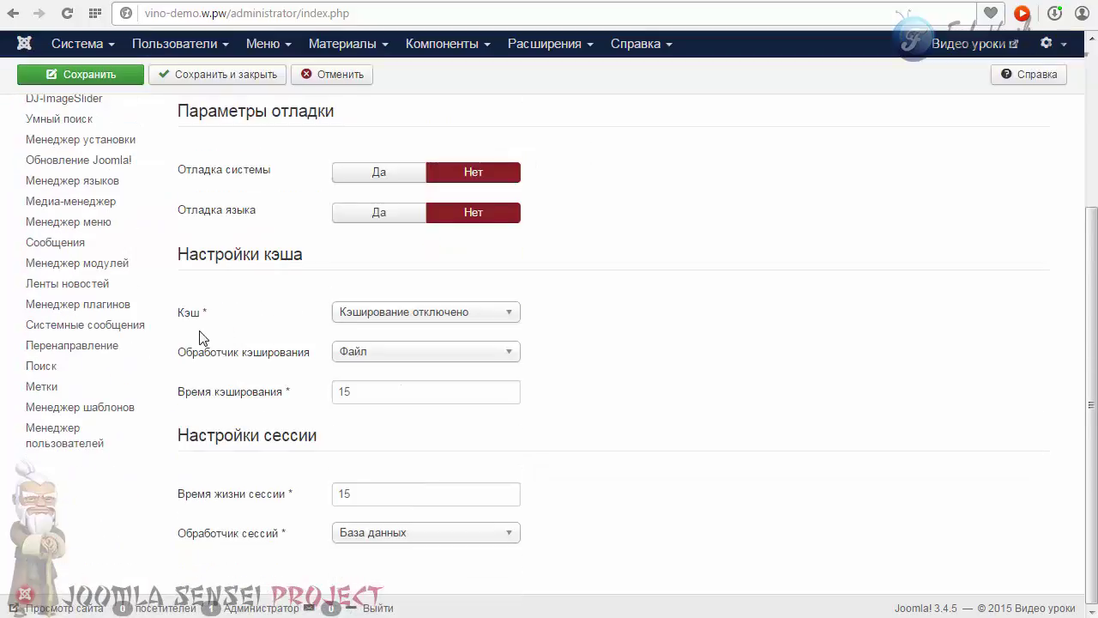
pyautogui.moveTo(305, 251); pyautogui.dragTo(147, 255)
pyautogui.click(263, 290)
# - Try setting the cache to Прогрессивное кэширование, then leave the global configuration without saving
pyautogui.click(426, 311)
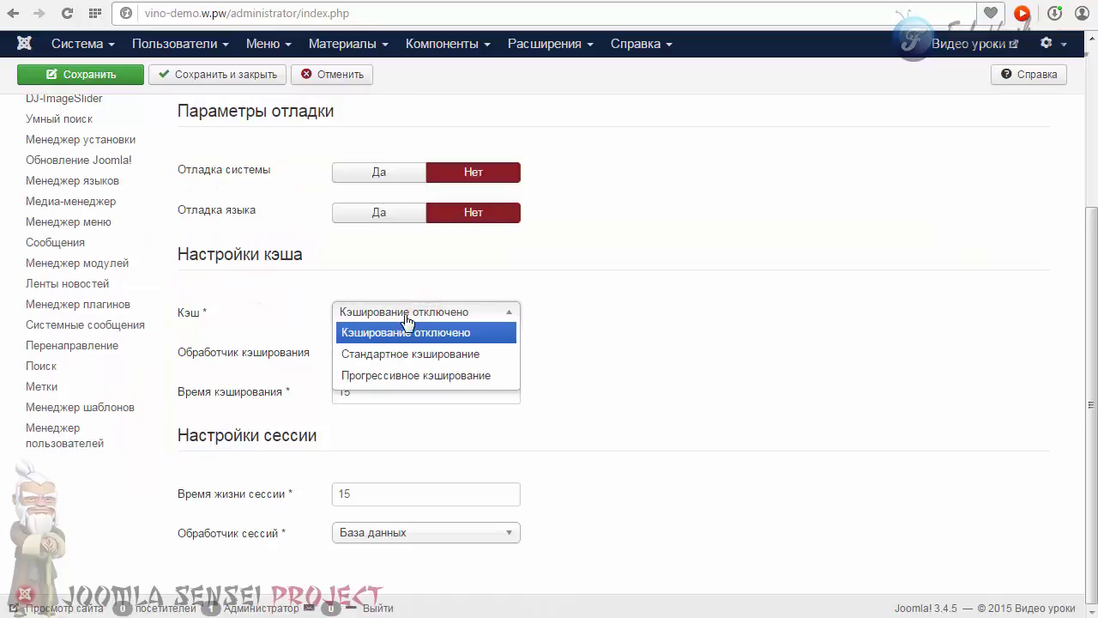
pyautogui.click(459, 379)
pyautogui.scroll(1, 443, 351)
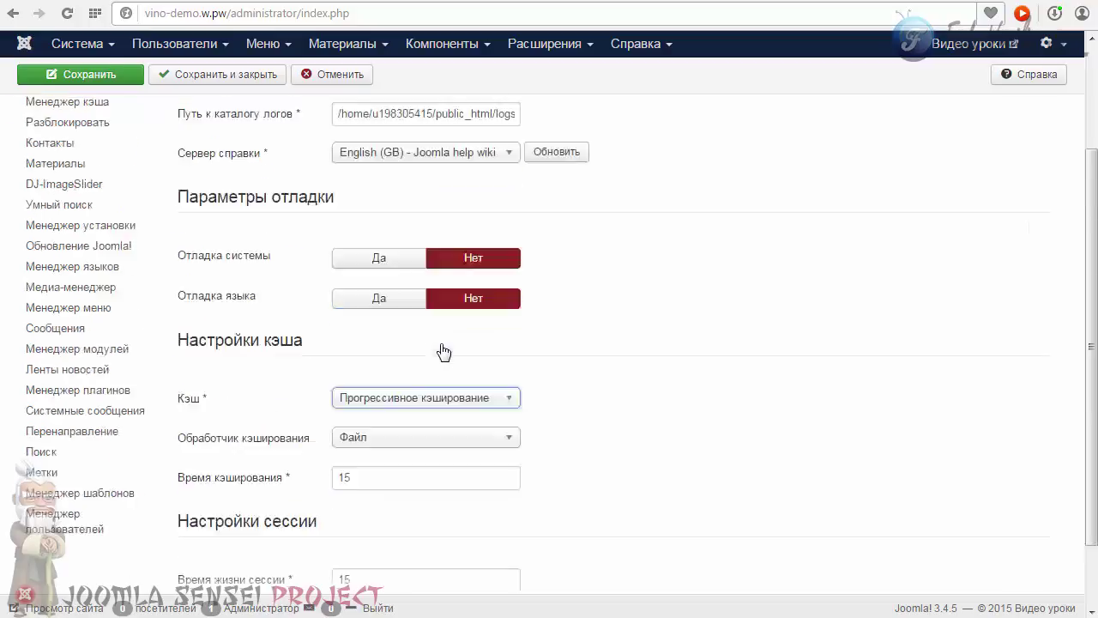
pyautogui.scroll(2, 439, 343)
pyautogui.scroll(-2, 412, 342)
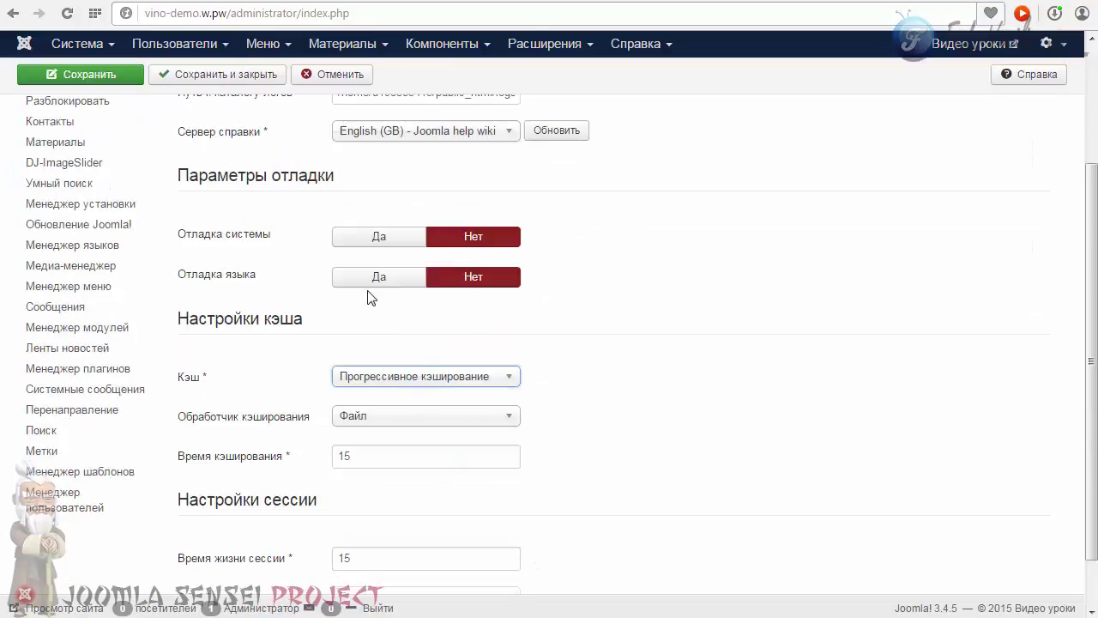
pyautogui.scroll(2, 371, 297)
pyautogui.click(335, 115)
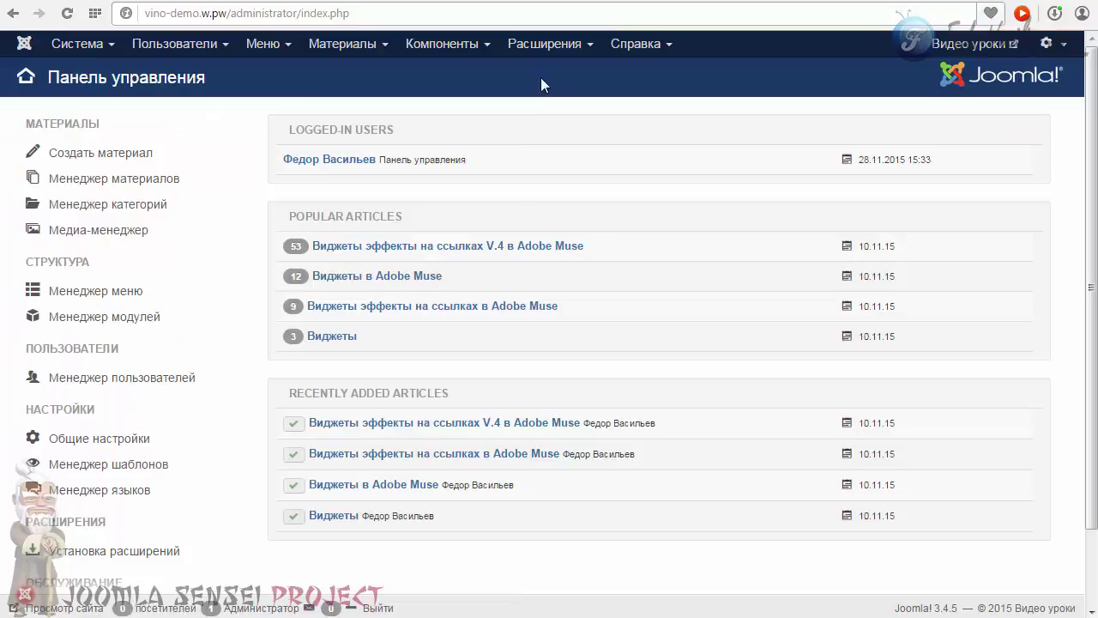
# - Filter the plugin manager to disabled plugins and locate the Система - Кэш plugin
pyautogui.click(545, 47)
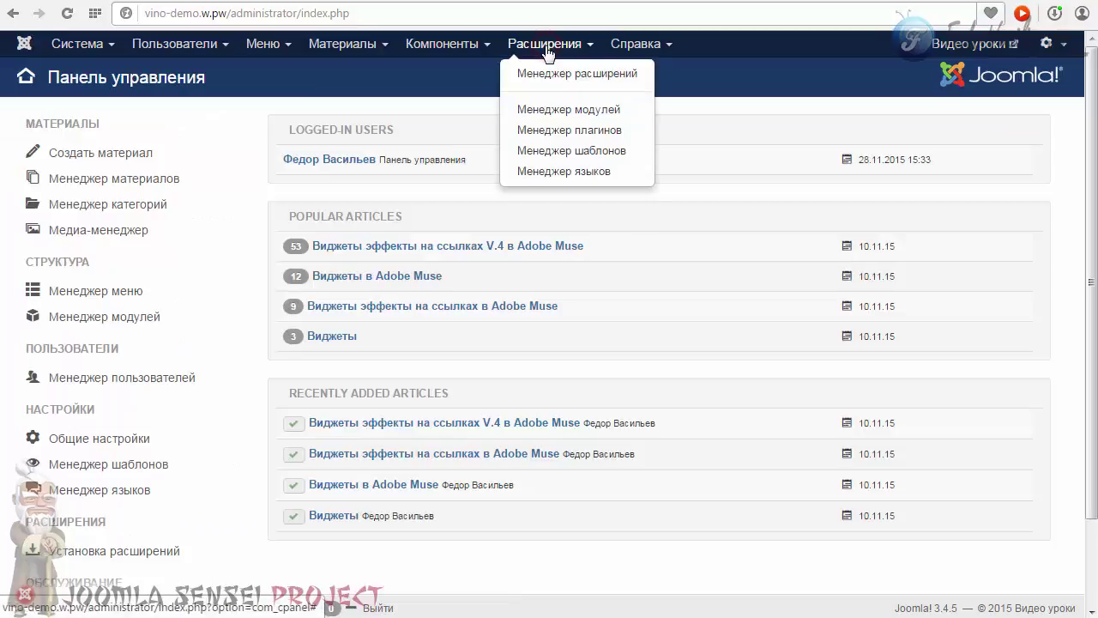
pyautogui.click(563, 131)
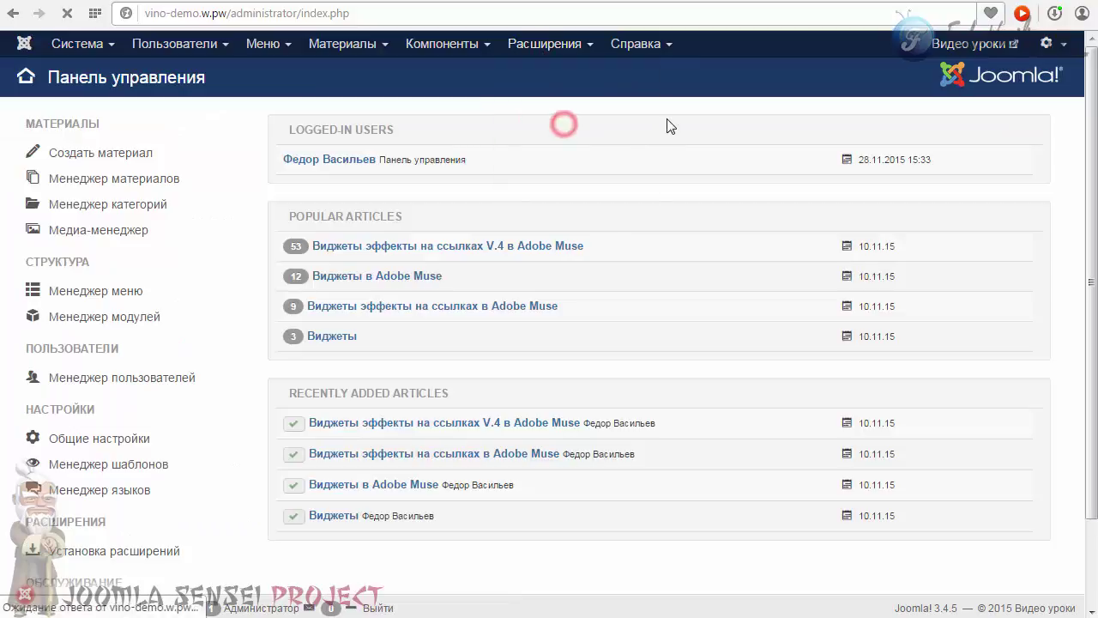
pyautogui.click(73, 237)
pyautogui.click(70, 199)
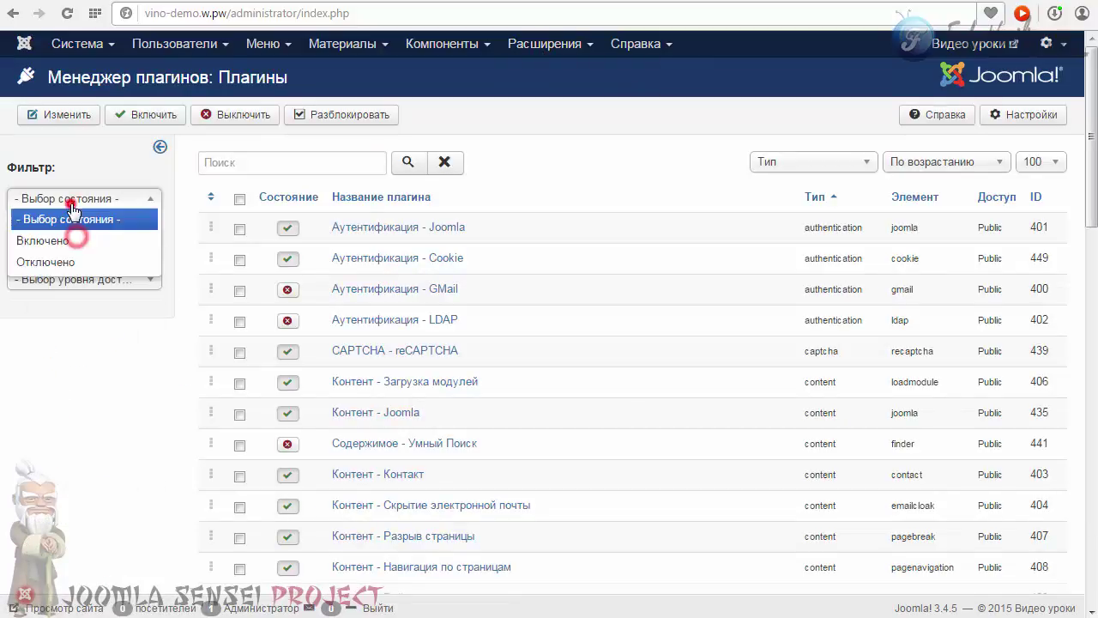
pyautogui.click(69, 261)
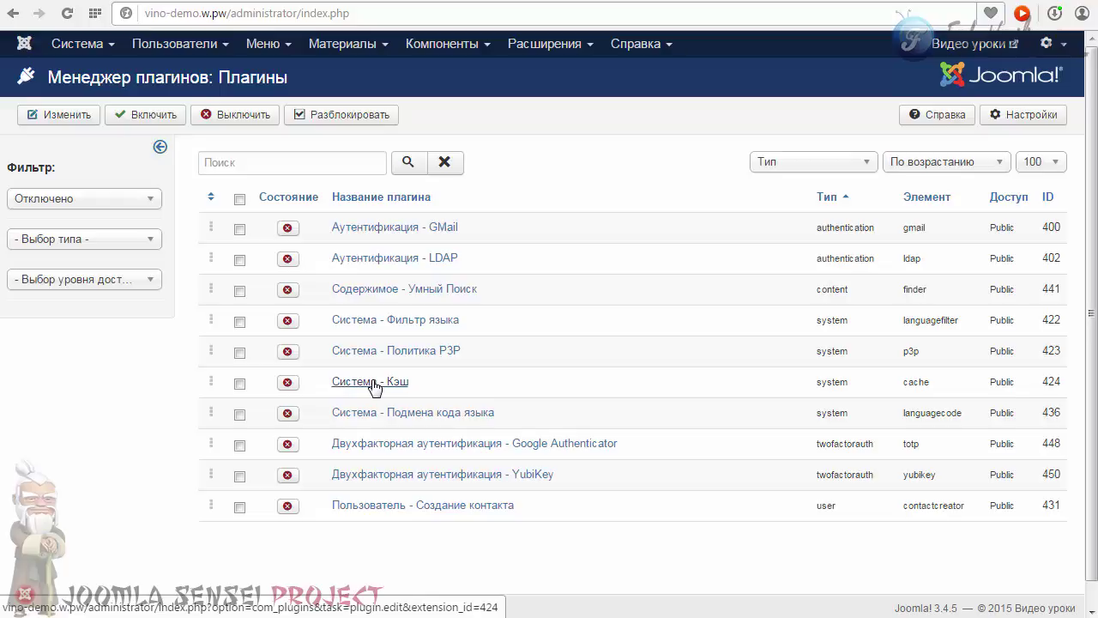
pyautogui.moveTo(417, 381); pyautogui.dragTo(344, 388)
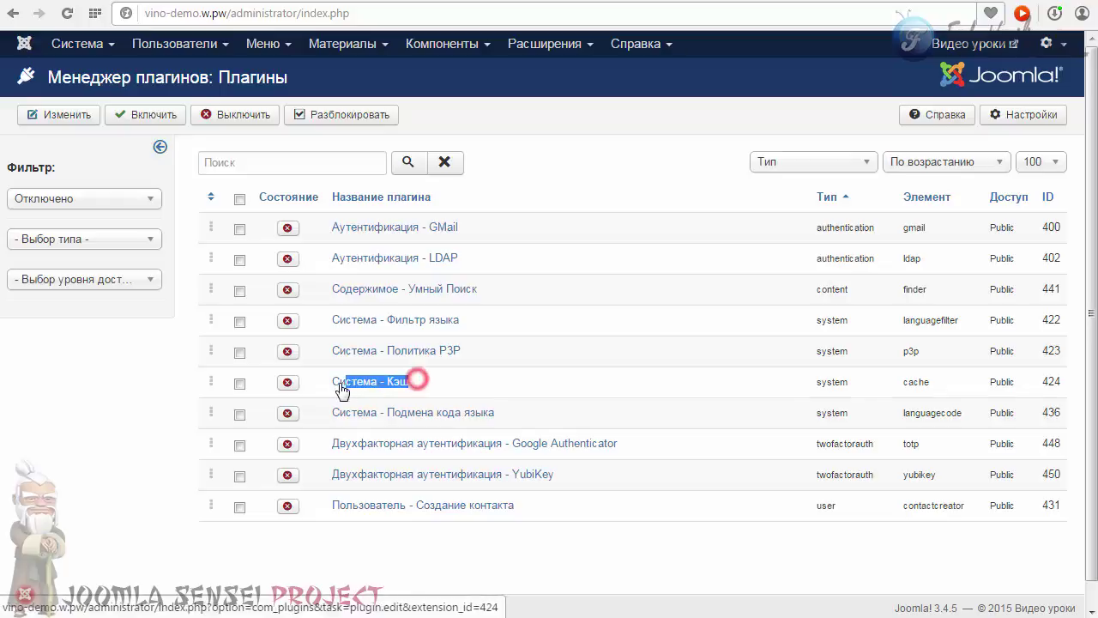
pyautogui.click(439, 387)
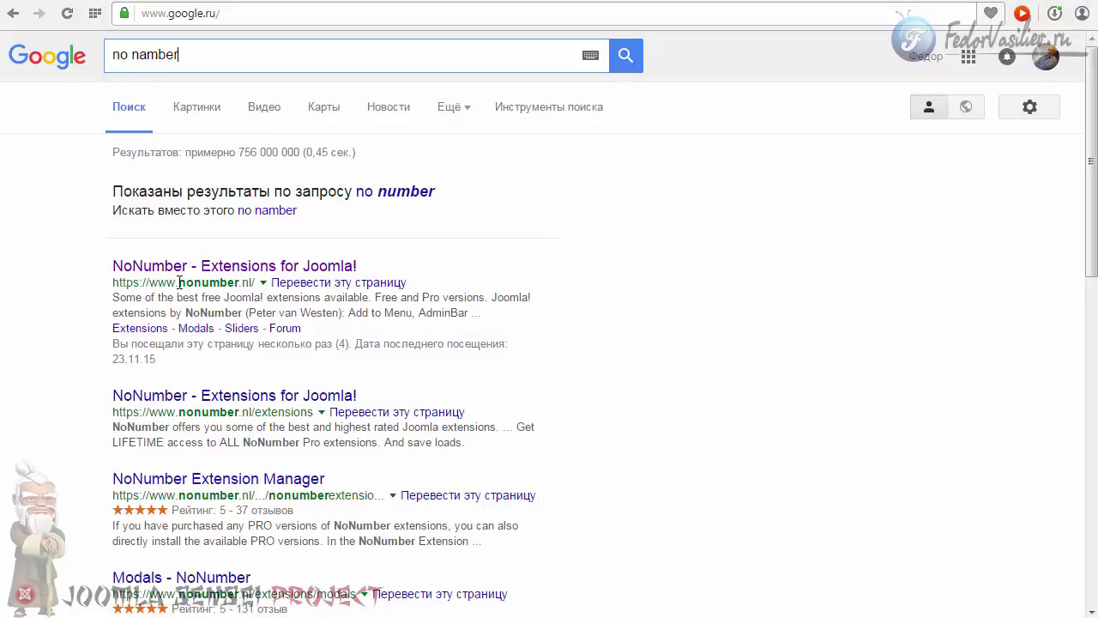
# - Open the NoNumber site from the search results and go to its Cache Cleaner extension page
pyautogui.moveTo(178, 283); pyautogui.dragTo(237, 283)
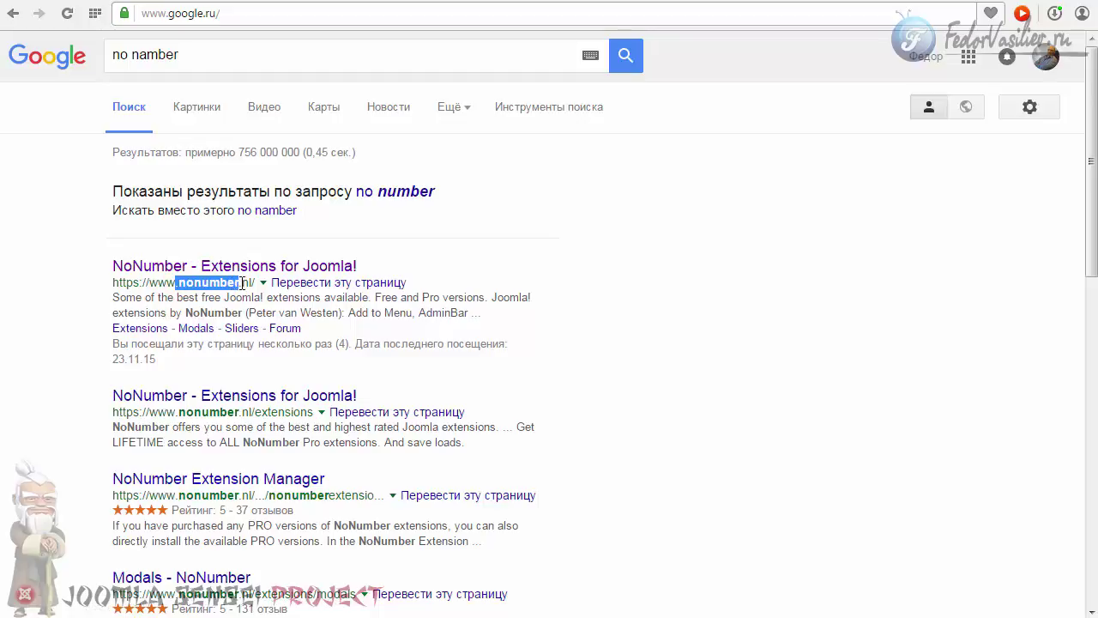
pyautogui.click(262, 267)
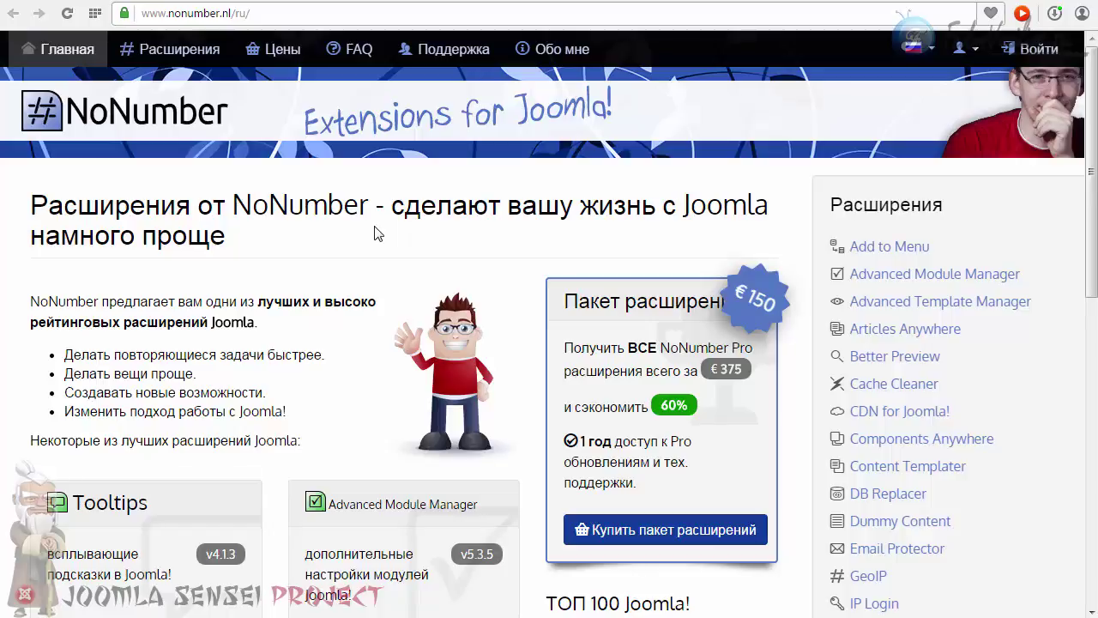
pyautogui.middleClick(1089, 177)
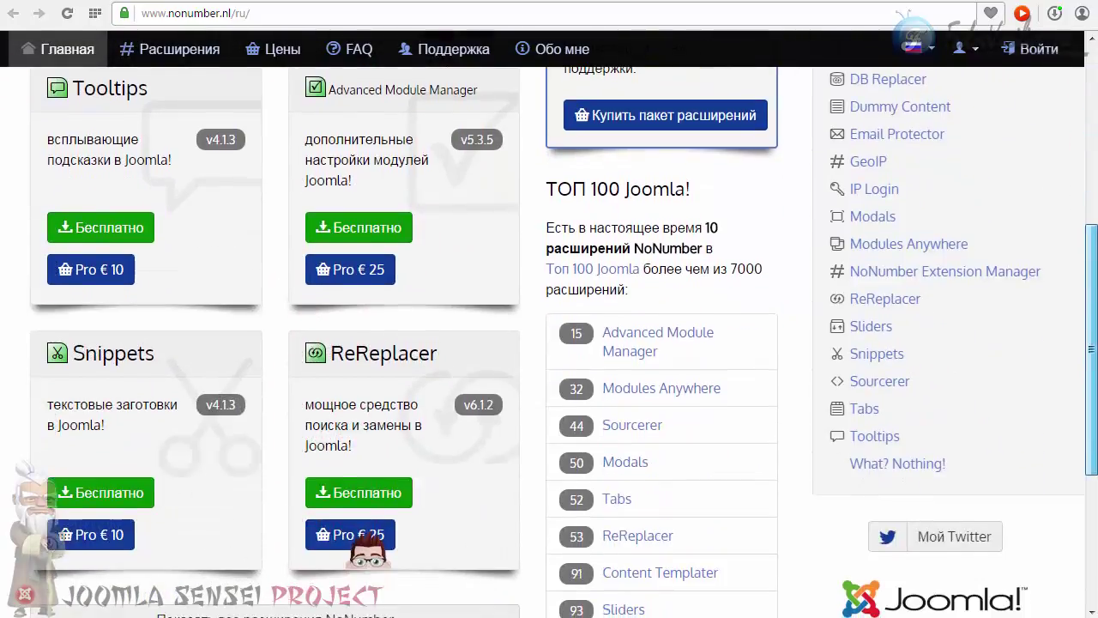
pyautogui.scroll(-3, 709, 534)
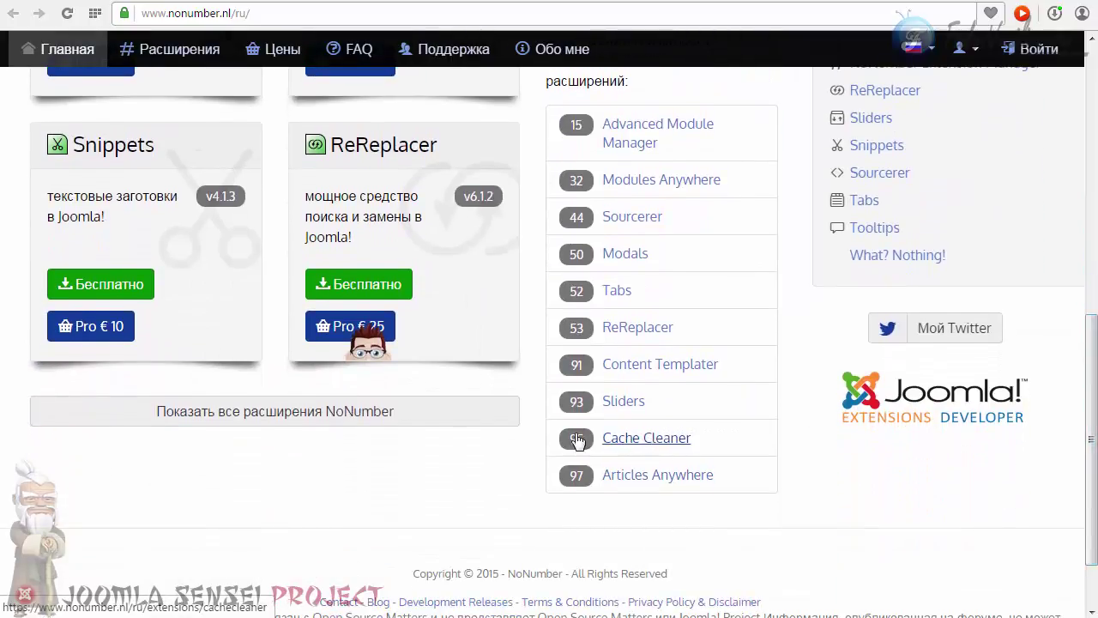
pyautogui.click(662, 439)
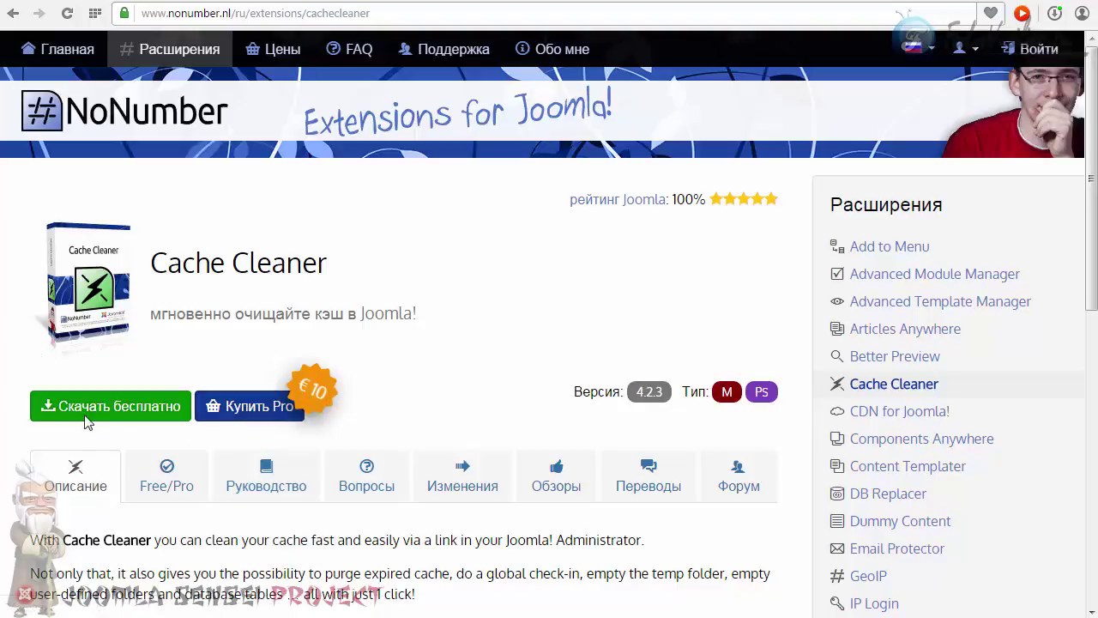
# - Download the free Cache Cleaner v4.2.3 for Joomla! 3 and save it as cachecleaner-v4.2.3.zip
pyautogui.click(86, 419)
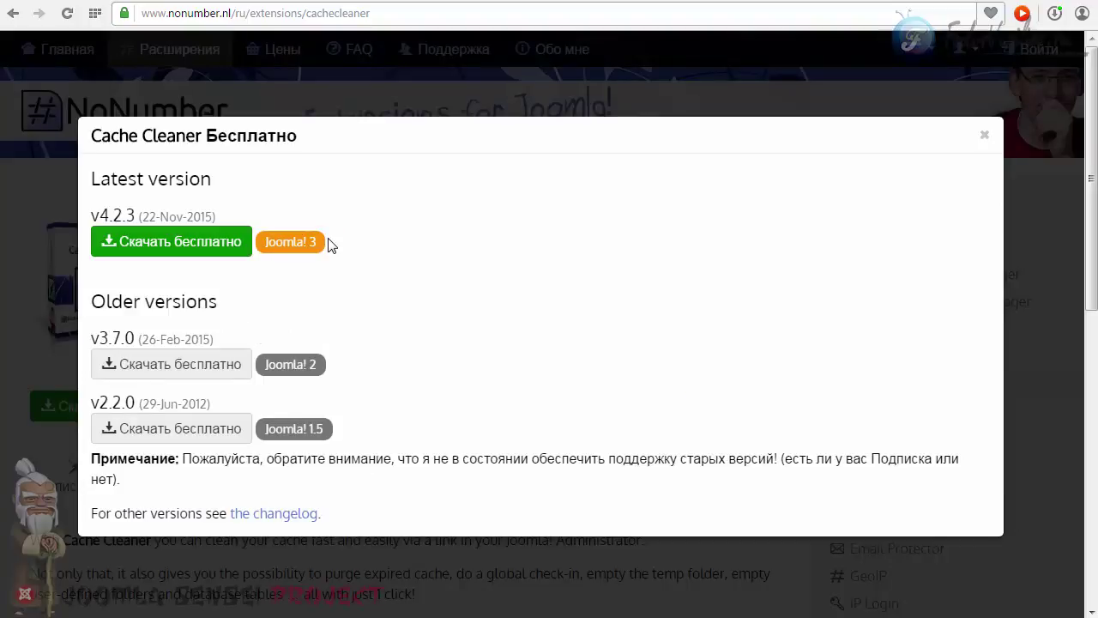
pyautogui.click(106, 246)
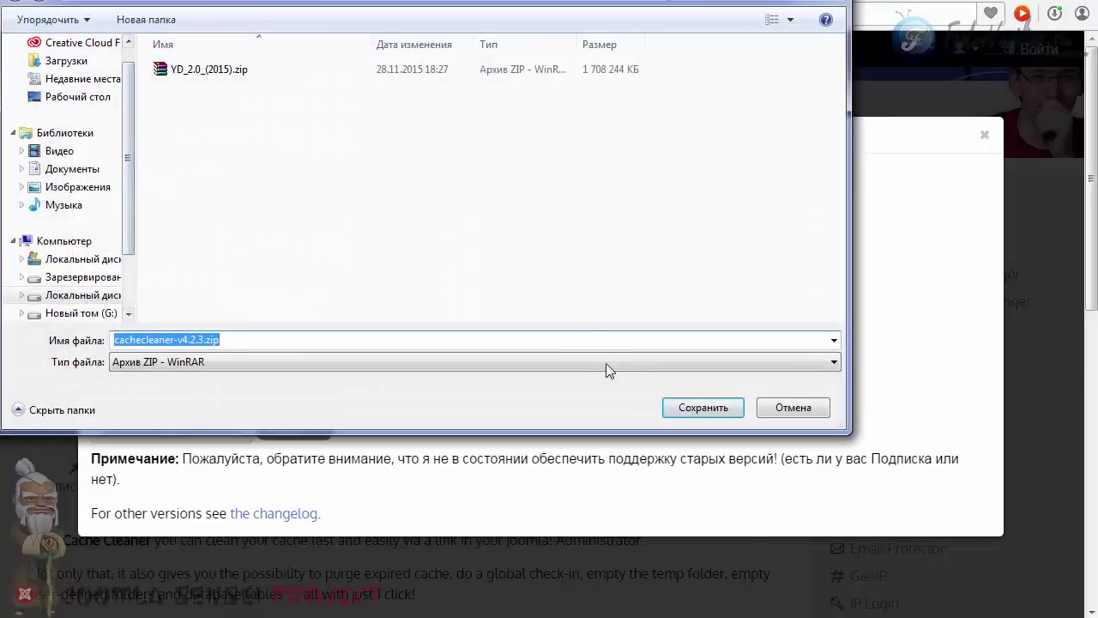
pyautogui.click(697, 402)
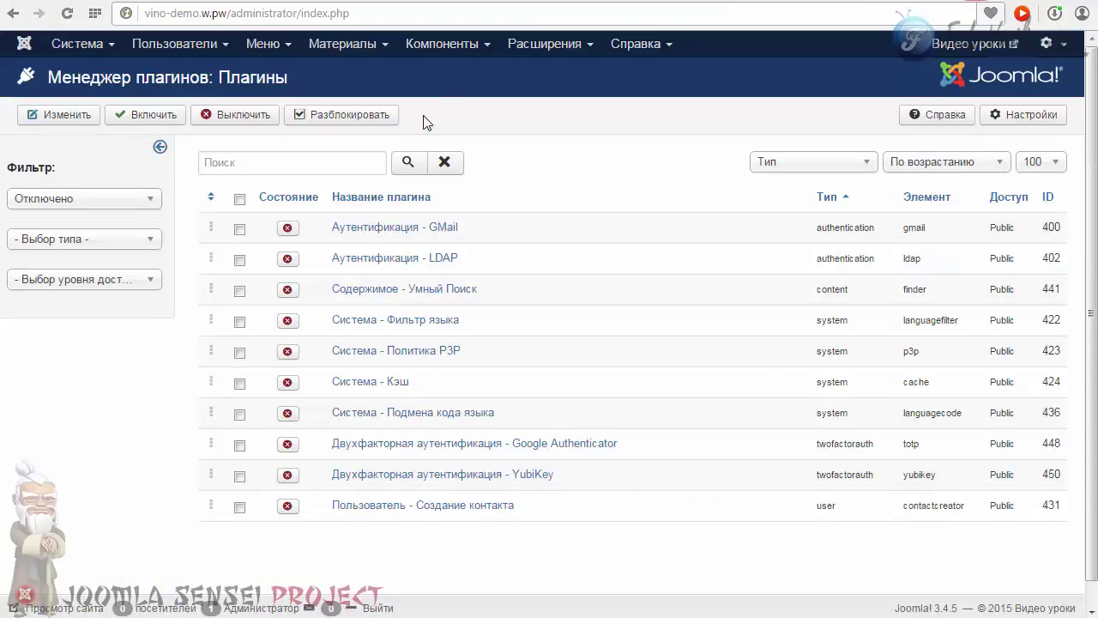
# - Upload and install the cachecleaner-v4.2.3.zip package through the Joomla extension manager
pyautogui.click(445, 47)
pyautogui.click(539, 43)
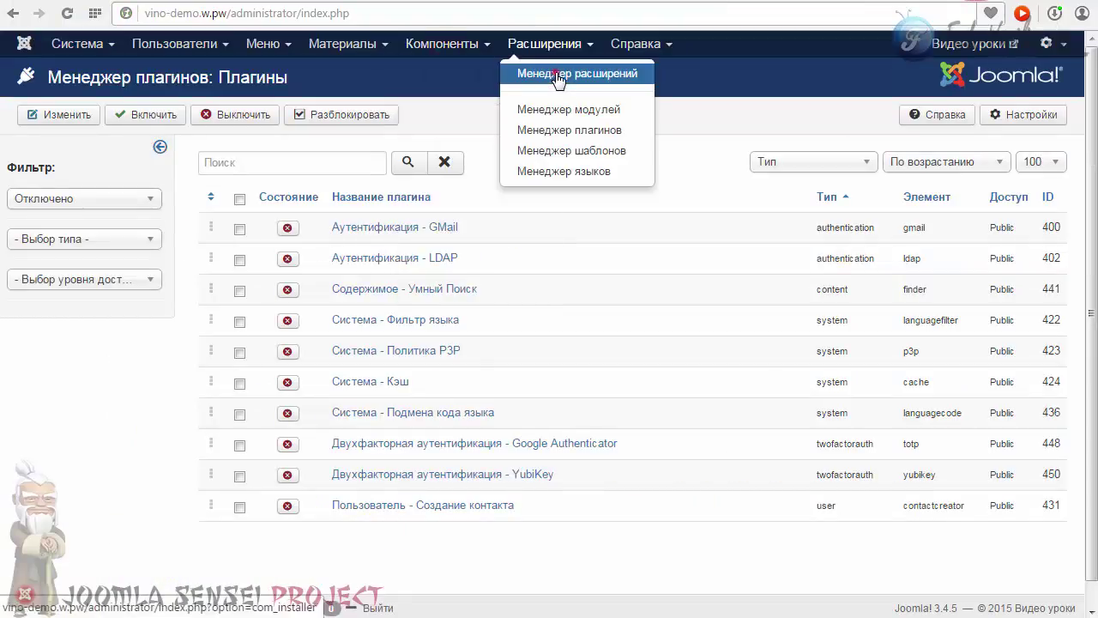
pyautogui.click(529, 74)
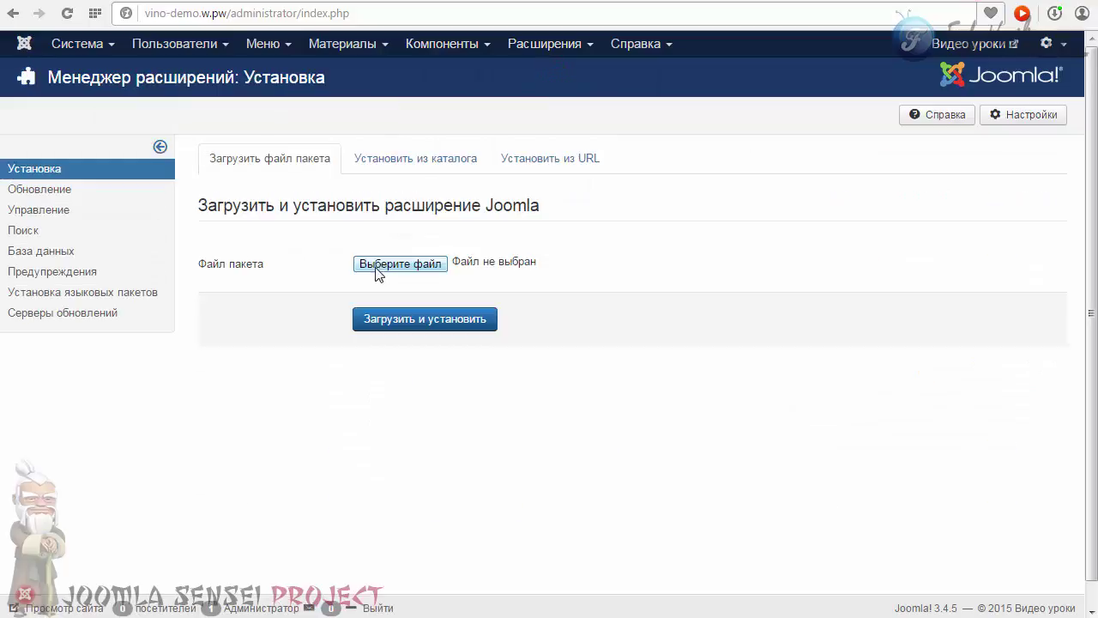
pyautogui.click(371, 269)
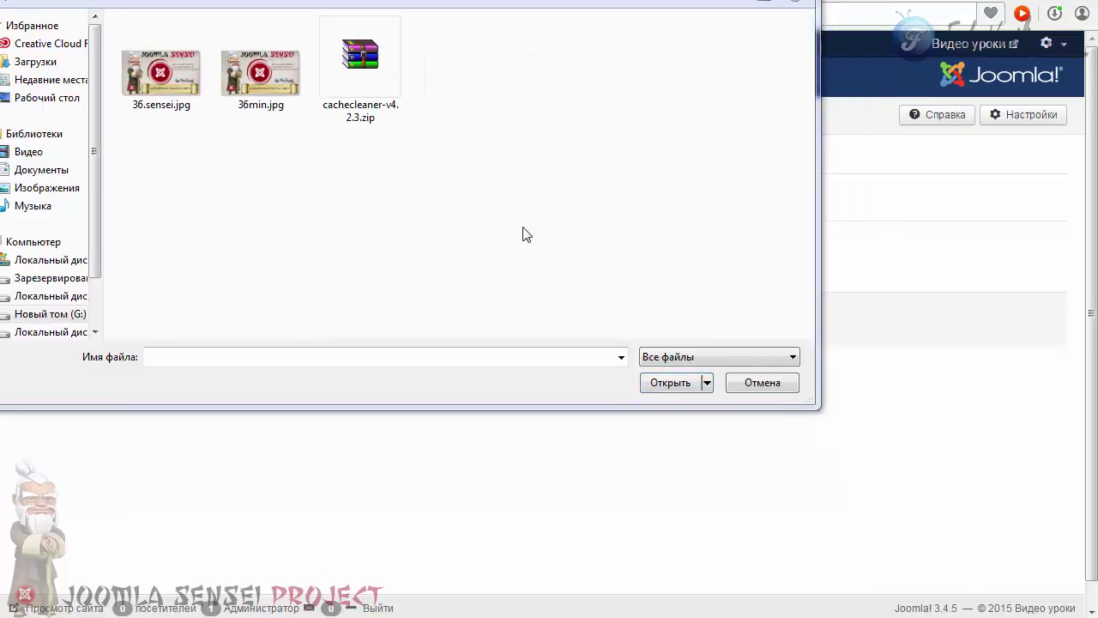
pyautogui.click(357, 93)
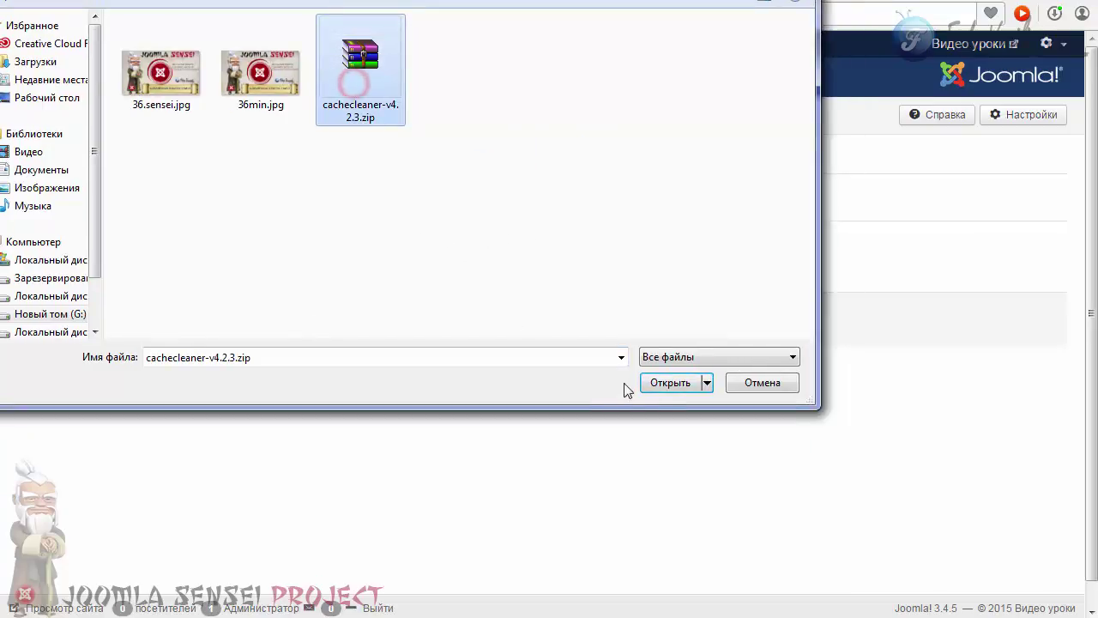
pyautogui.click(657, 382)
pyautogui.click(435, 329)
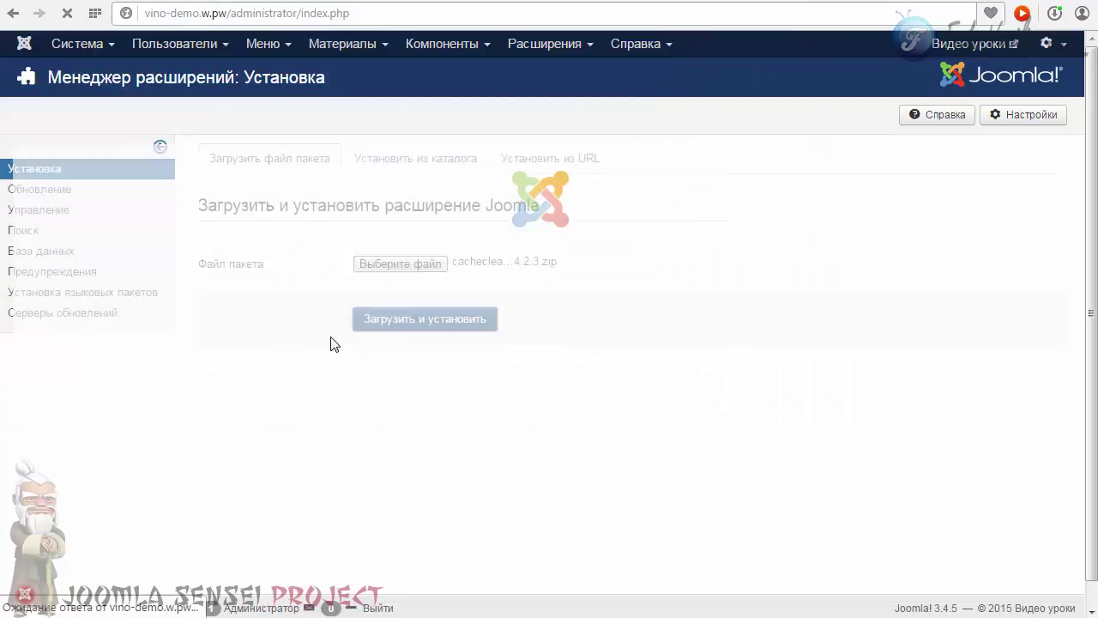
pyautogui.moveTo(213, 158); pyautogui.dragTo(352, 174)
pyautogui.click(380, 177)
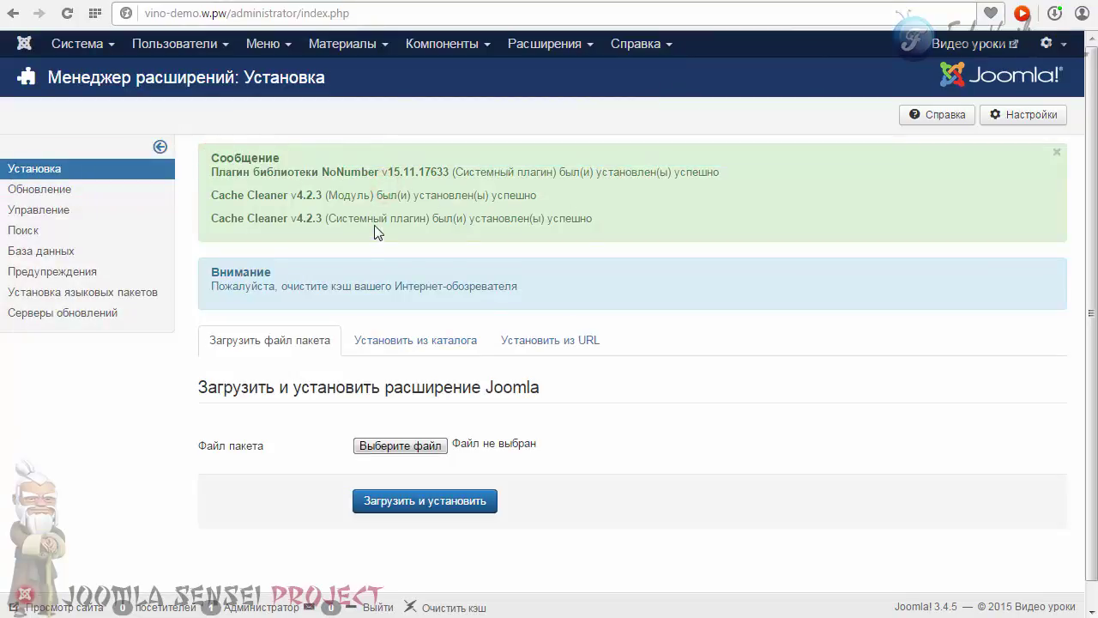
# - Return to the plugin manager and filter the list to enabled plugins
pyautogui.click(525, 48)
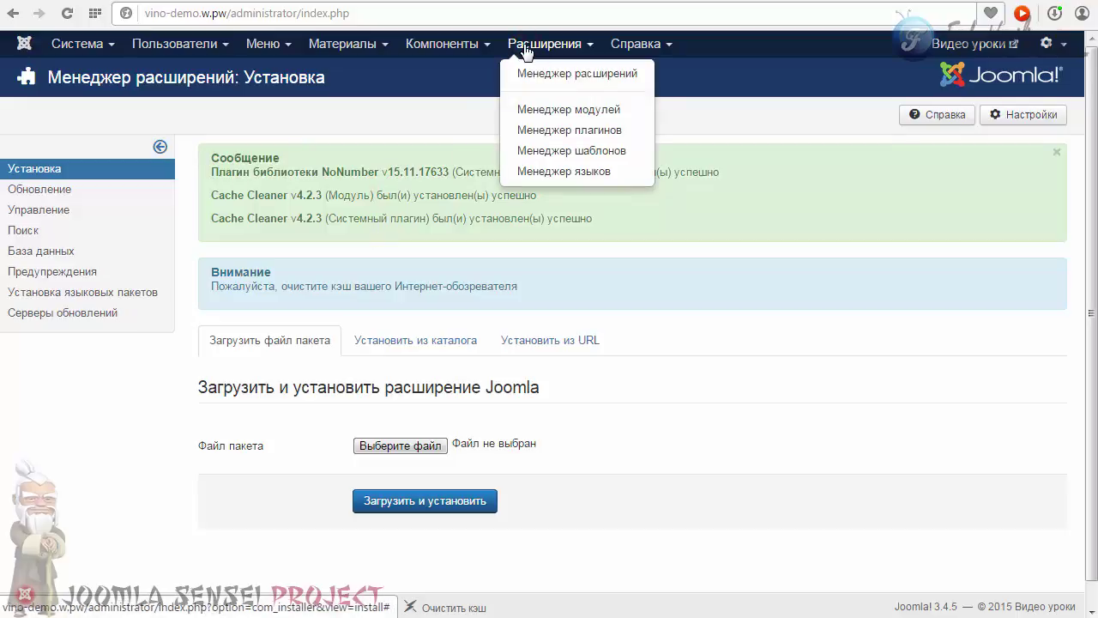
pyautogui.click(557, 131)
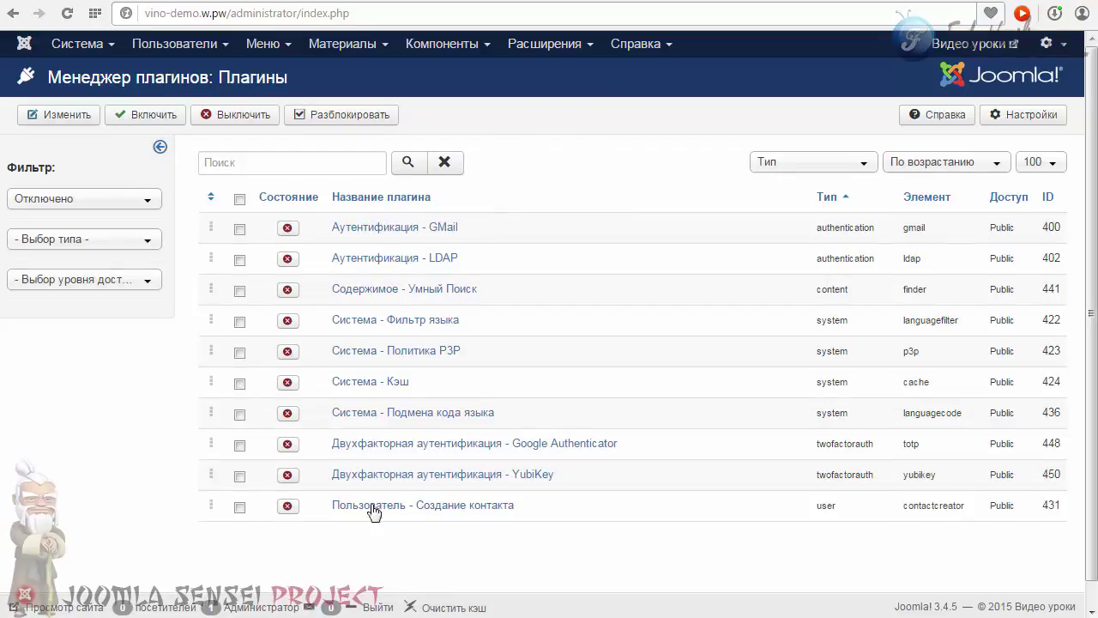
pyautogui.click(122, 241)
pyautogui.click(95, 199)
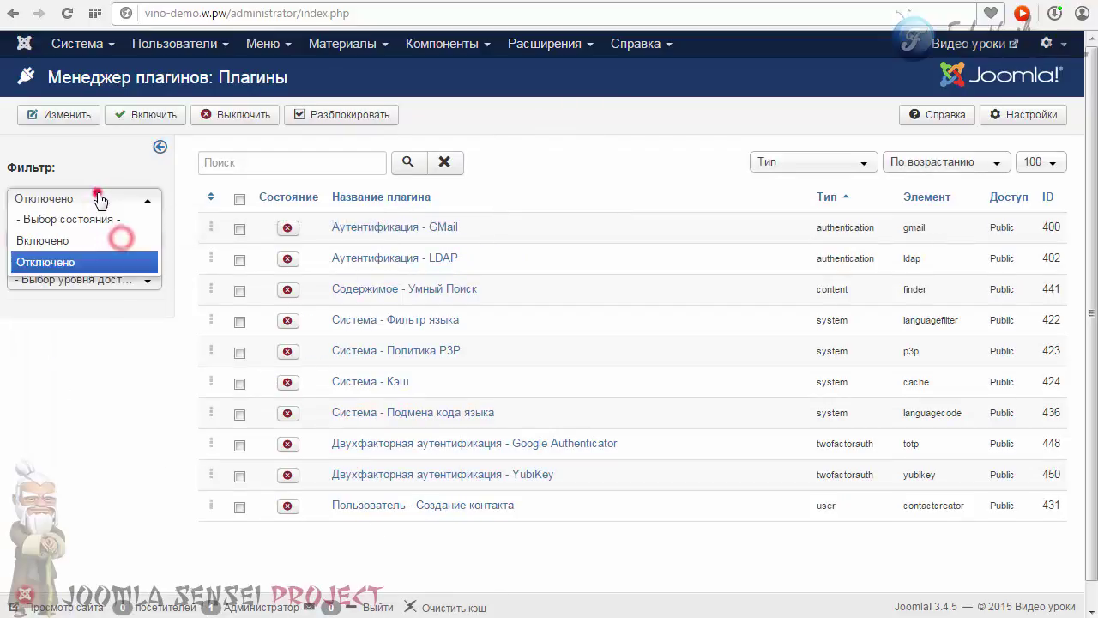
pyautogui.click(78, 240)
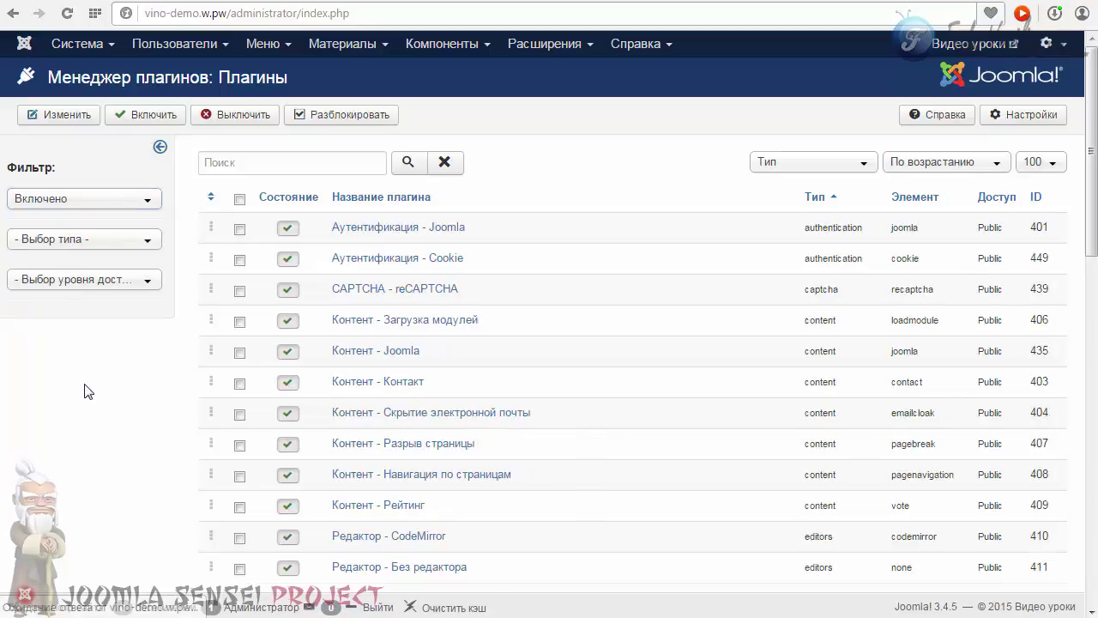
pyautogui.scroll(-3, 432, 314)
pyautogui.scroll(3, 435, 248)
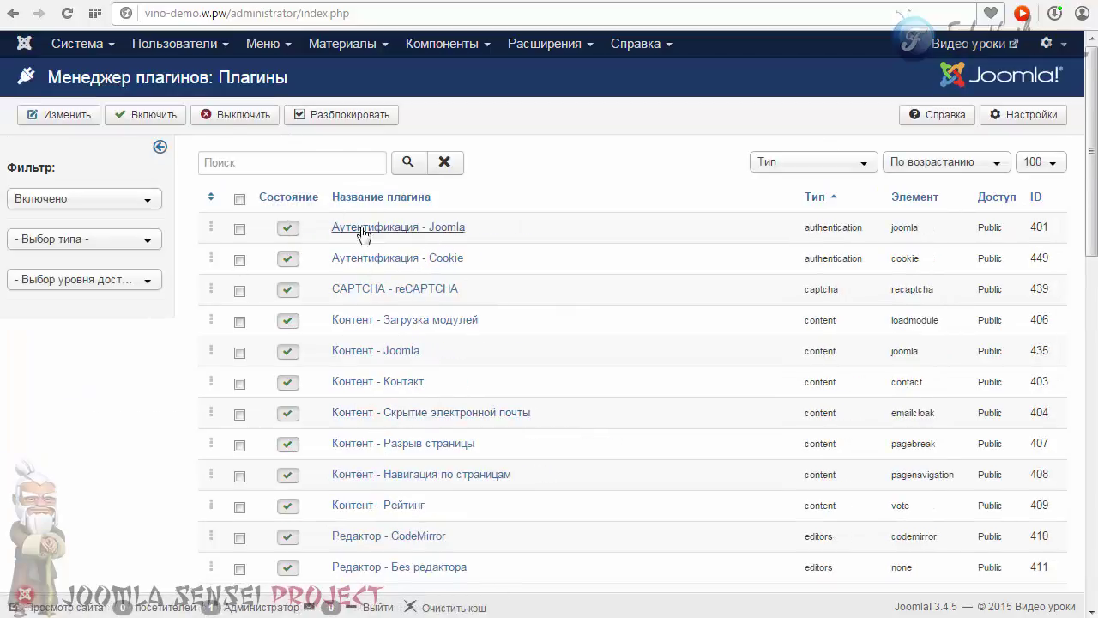
# - Sort the enabled plugins by ID in descending order and locate System - NoNumber Cache Cleaner
pyautogui.click(1036, 199)
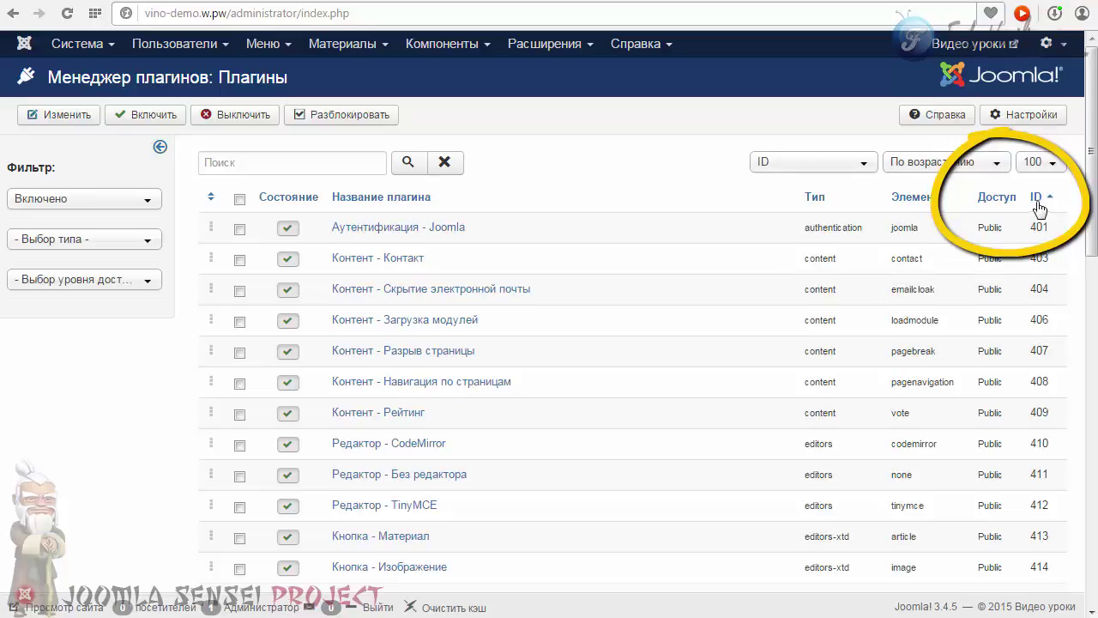
pyautogui.click(1039, 198)
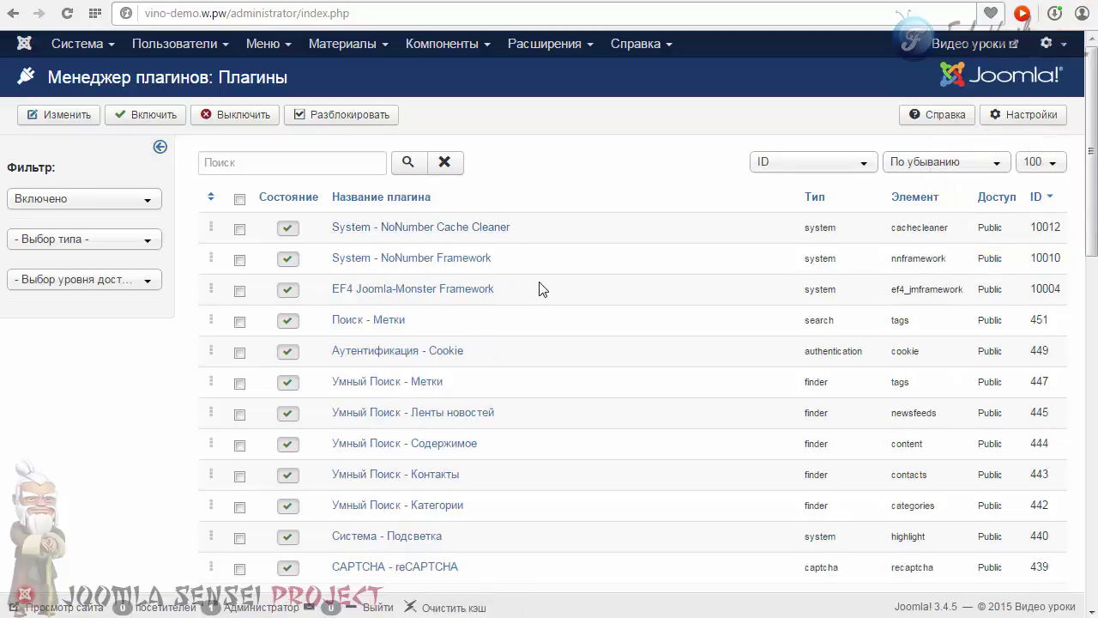
pyautogui.moveTo(539, 227); pyautogui.dragTo(355, 235)
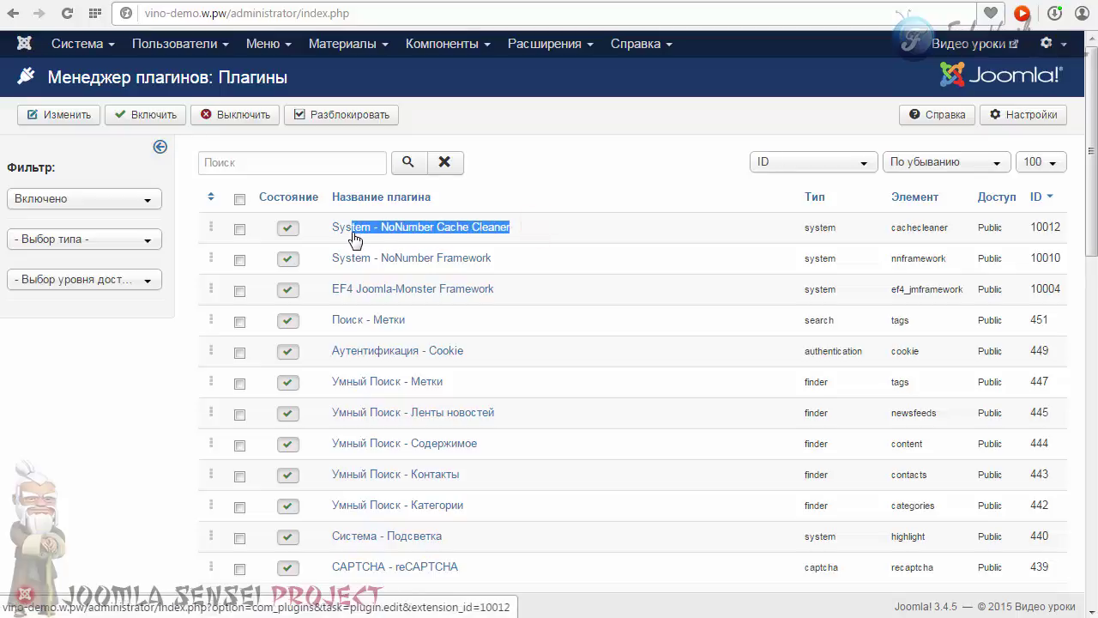
# - Open the System - NoNumber Cache Cleaner plugin settings and review its cache purge options
pyautogui.click(562, 262)
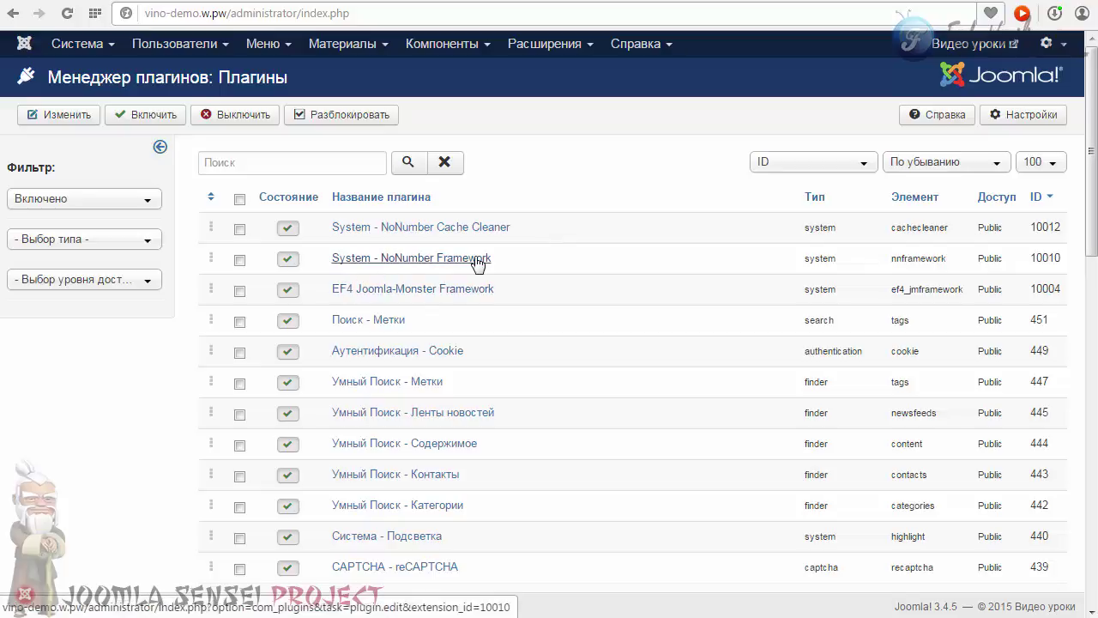
pyautogui.click(345, 231)
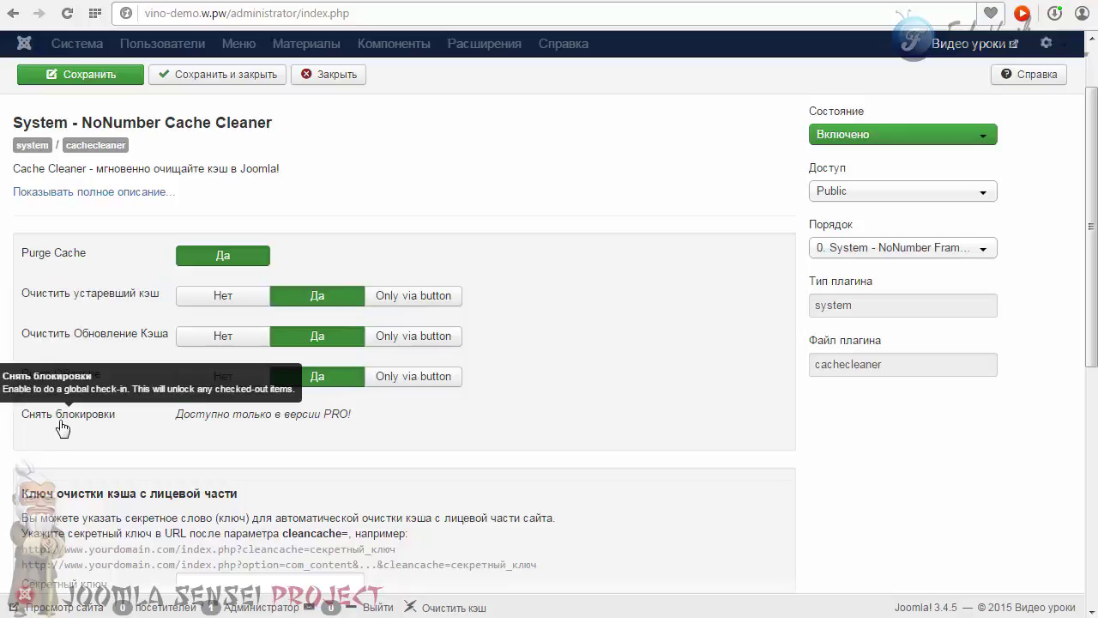
pyautogui.click(170, 415)
pyautogui.moveTo(178, 415); pyautogui.dragTo(361, 417)
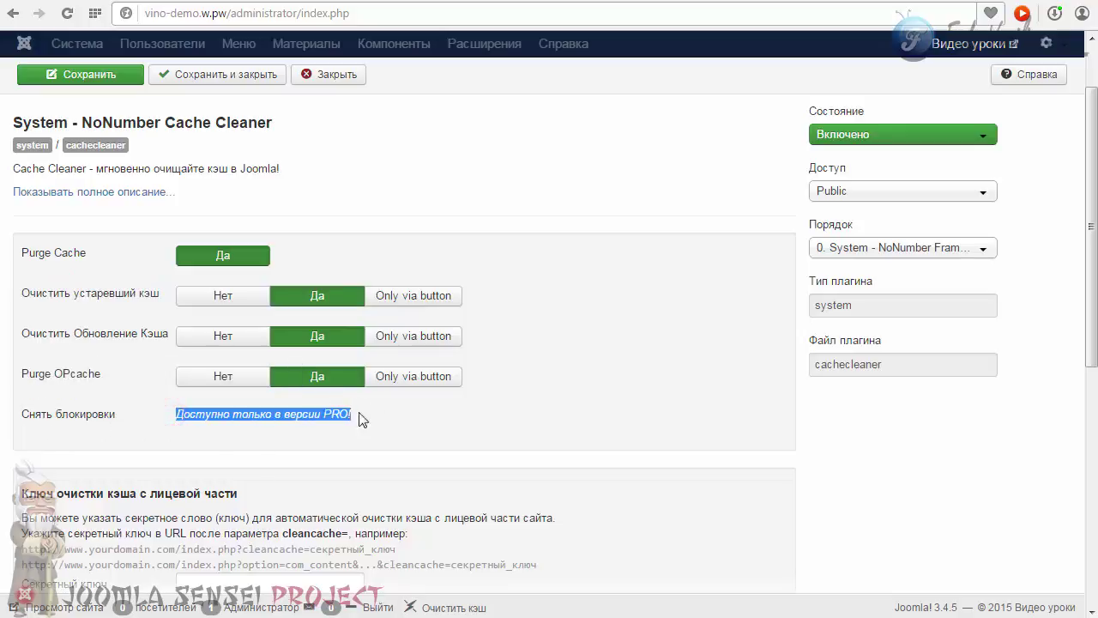
pyautogui.click(393, 409)
pyautogui.scroll(1, 137, 338)
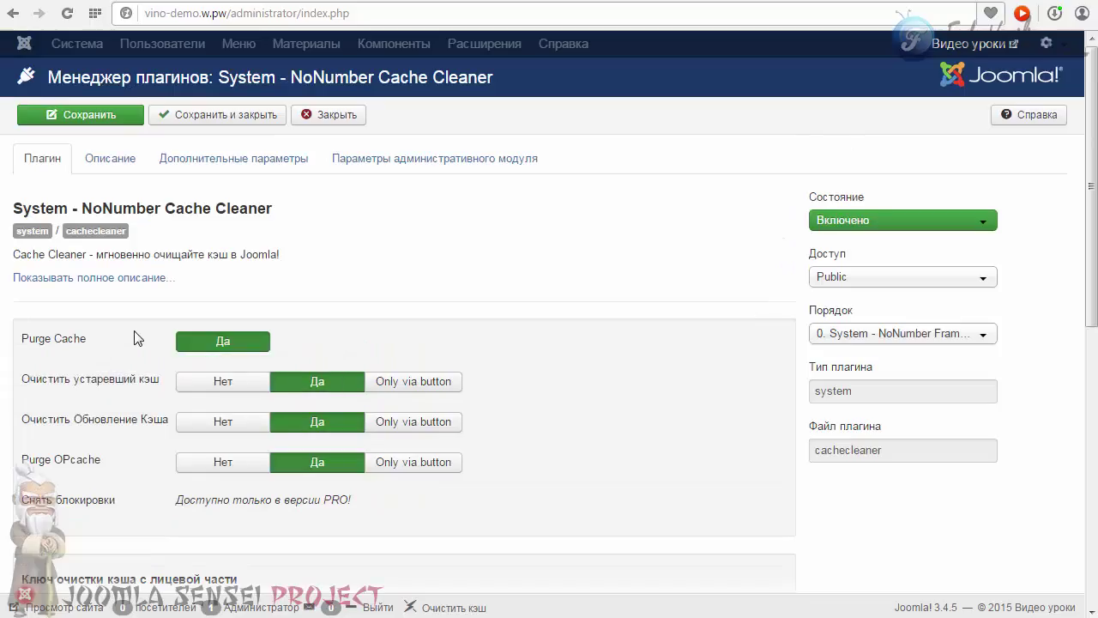
# - Enable automatic cache cleaning on save for the control panel area (Панель управления), with notification set to Да
pyautogui.scroll(-3, 135, 338)
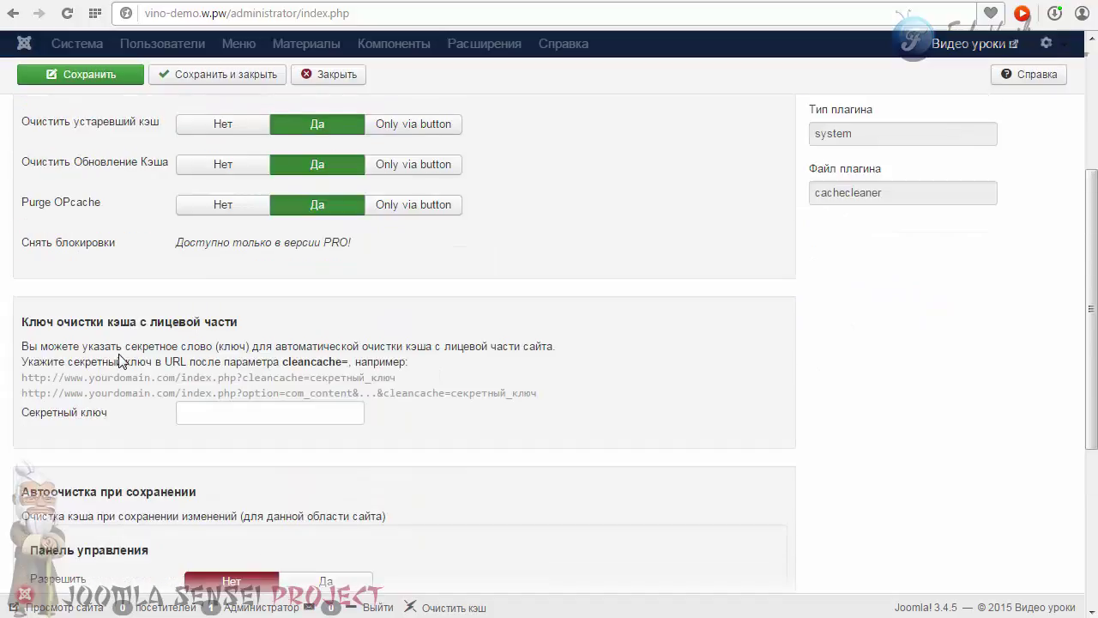
pyautogui.scroll(-3, 120, 364)
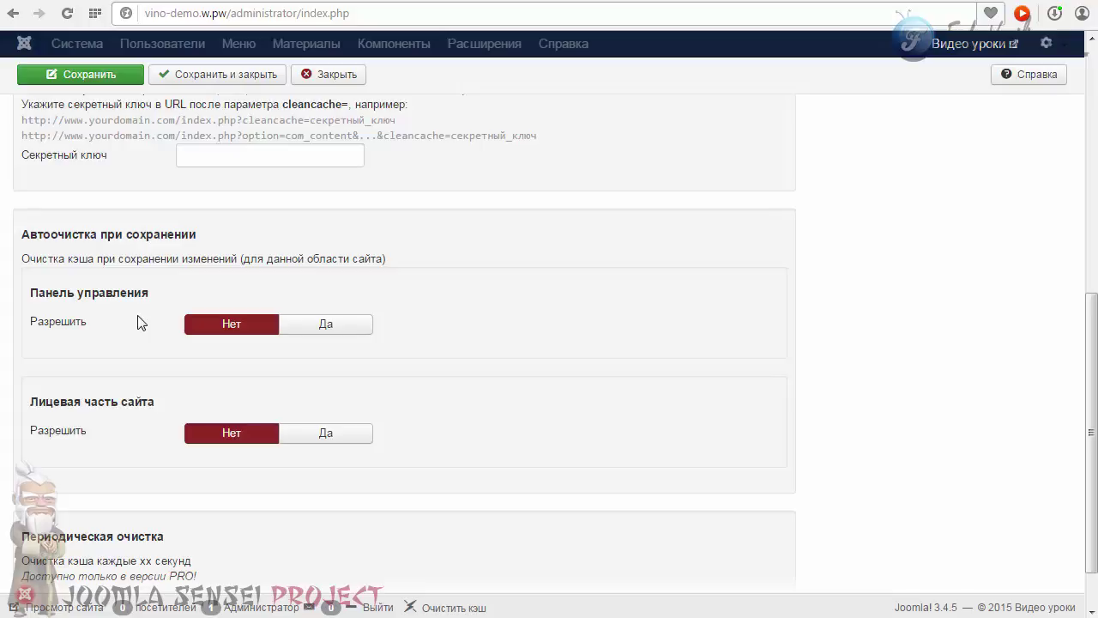
pyautogui.moveTo(38, 330)
pyautogui.click(318, 331)
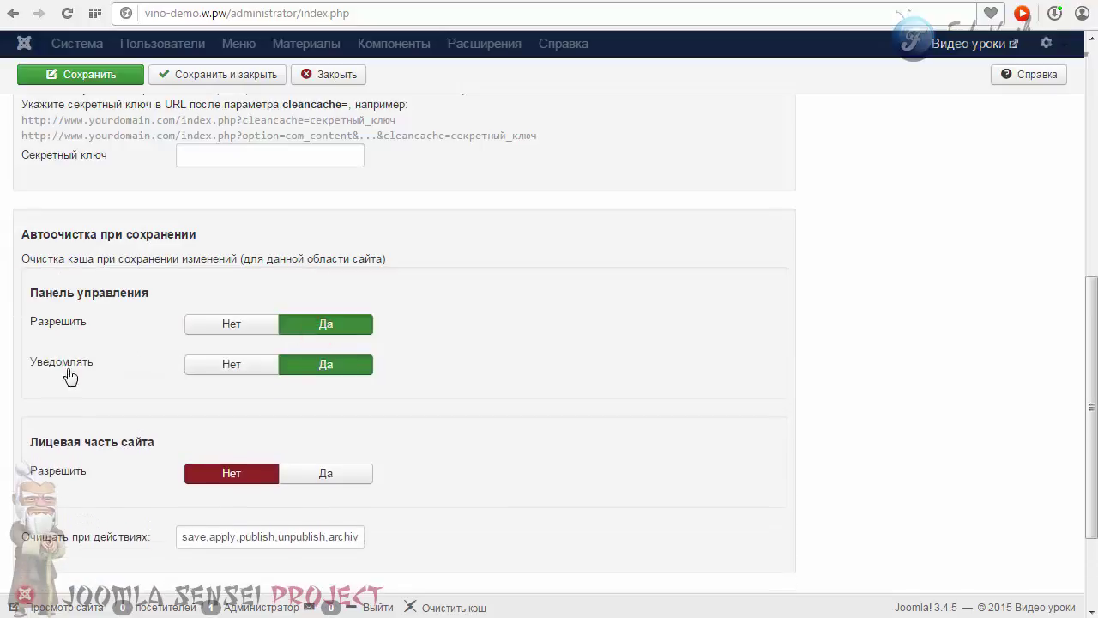
pyautogui.click(222, 367)
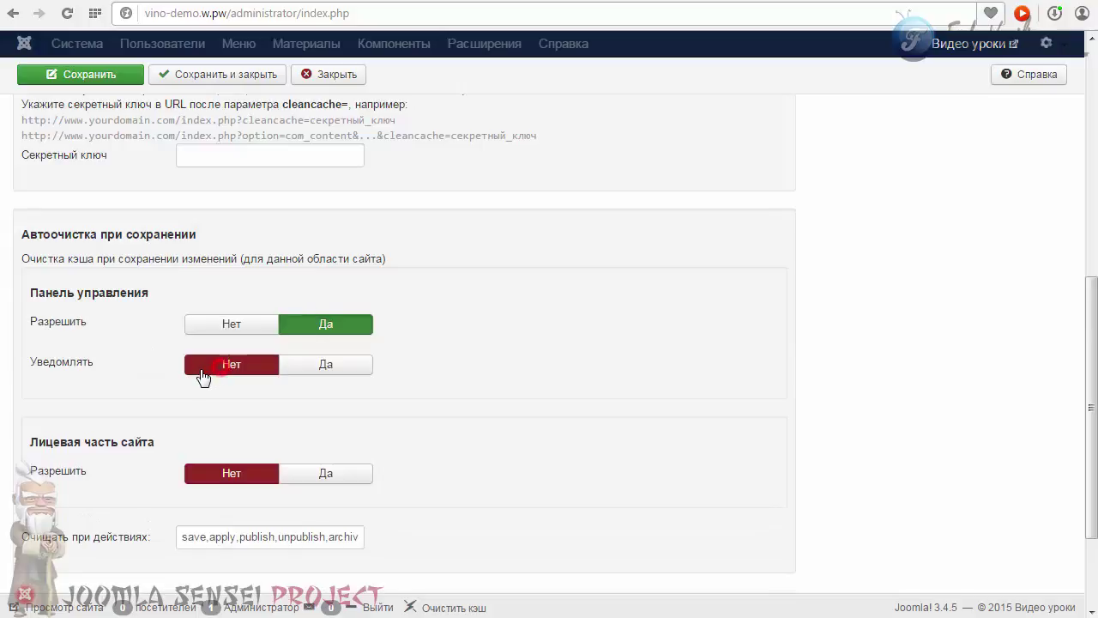
pyautogui.click(350, 369)
pyautogui.moveTo(67, 370)
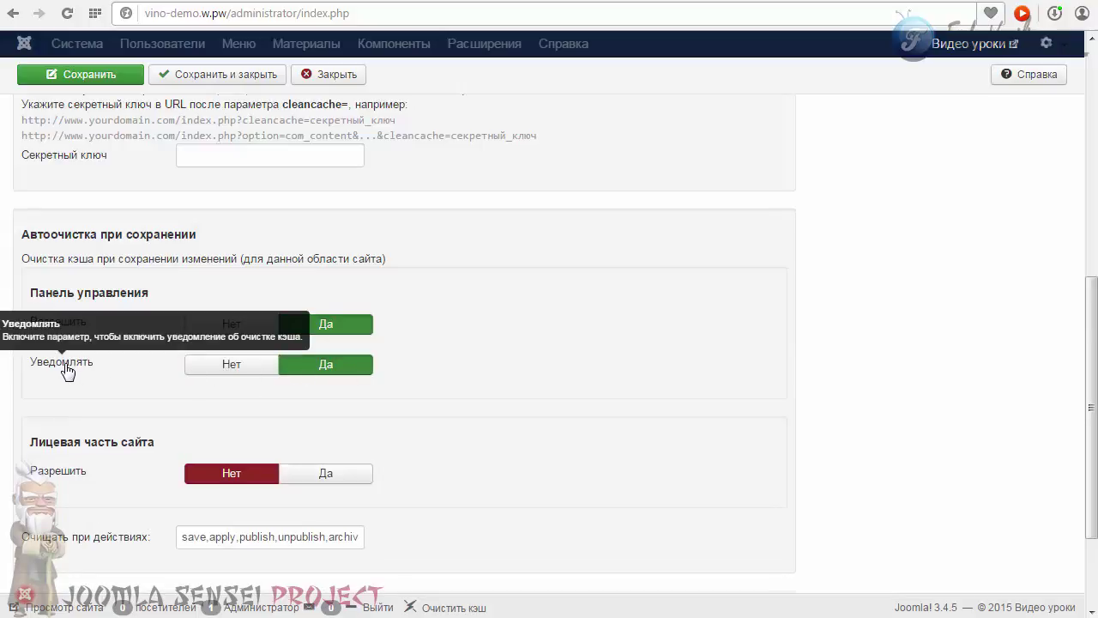
# - Enable automatic cache cleaning on save for the site front end (Лицевая часть сайта)
pyautogui.scroll(-2, 105, 289)
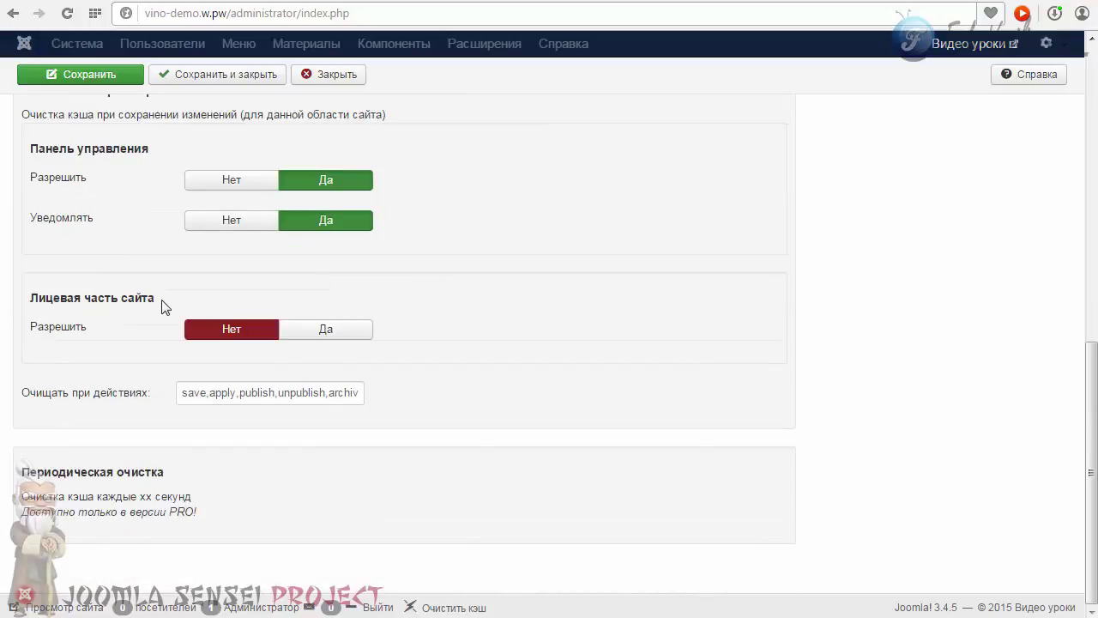
pyautogui.click(316, 334)
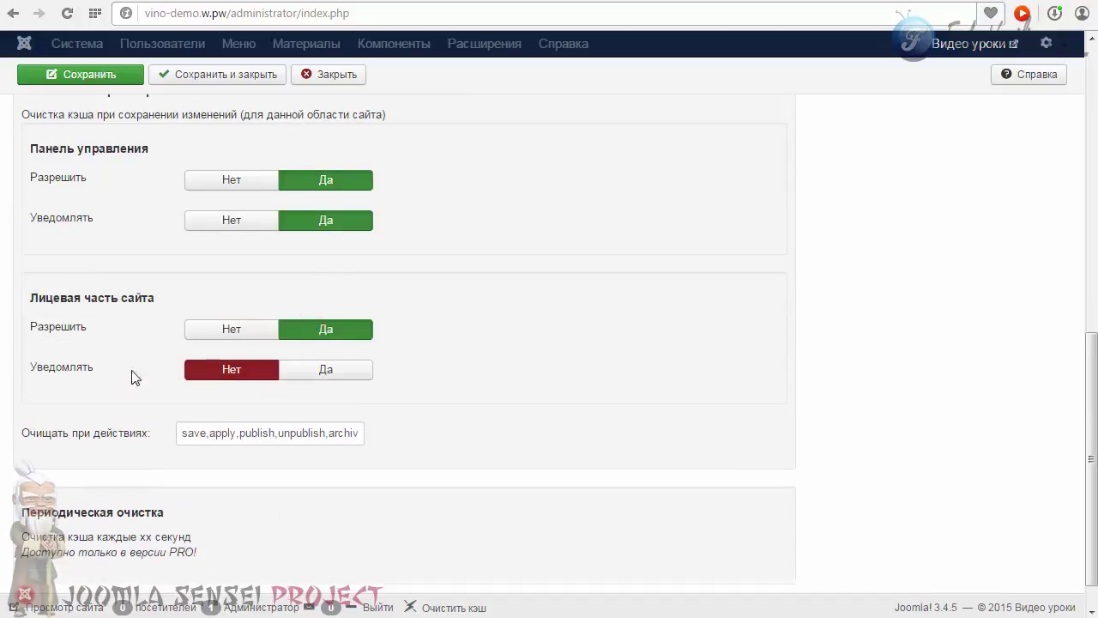
pyautogui.scroll(-1, 82, 344)
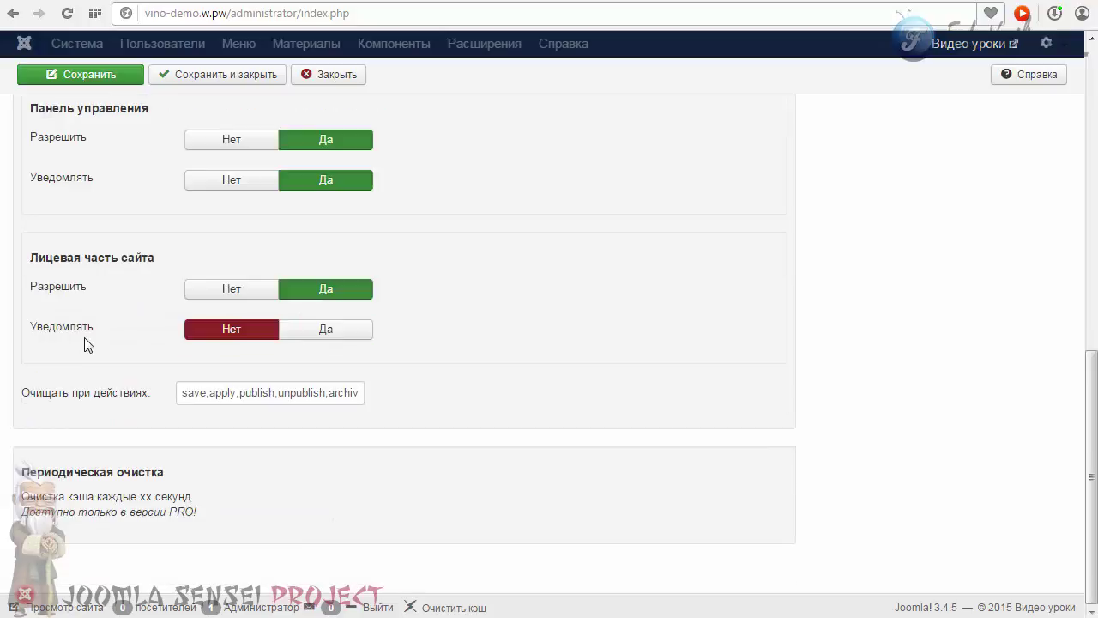
# - Examine the plugin's additional parameters for cleaning the tmp folder, database tables, other components' caches and ignored files
pyautogui.scroll(10, 169, 358)
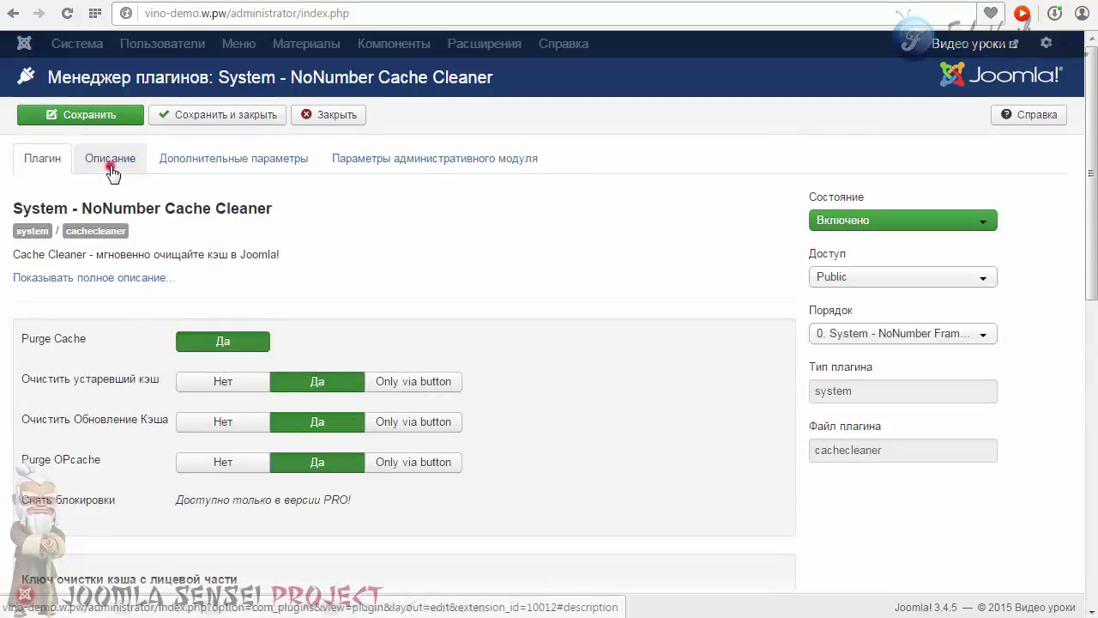
pyautogui.click(111, 171)
pyautogui.click(199, 169)
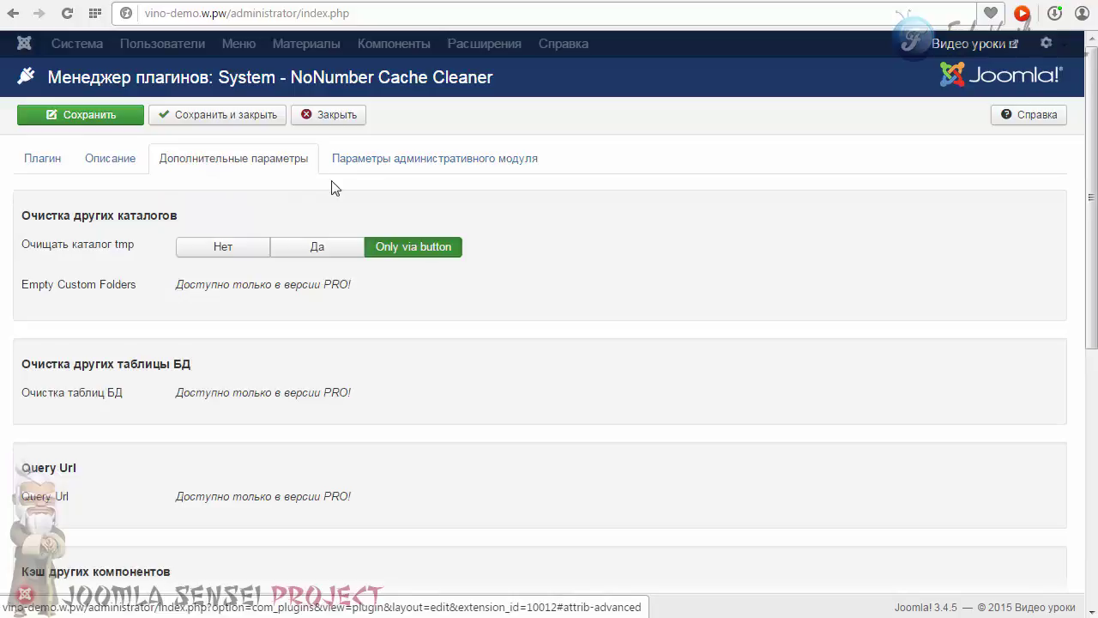
pyautogui.click(391, 257)
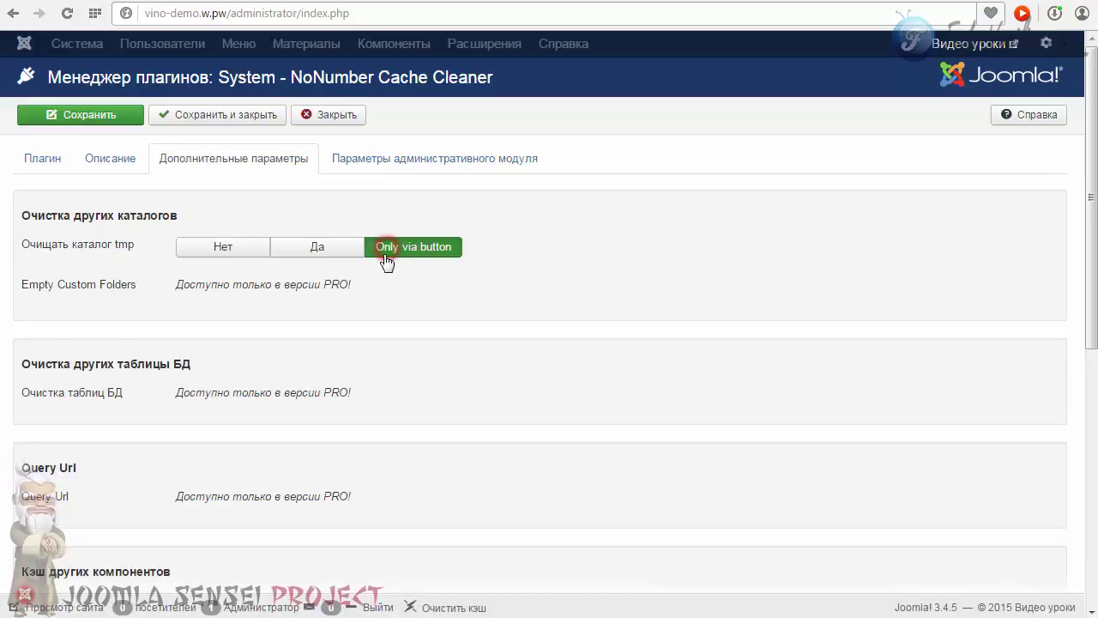
pyautogui.scroll(-2, 135, 263)
pyautogui.moveTo(129, 249); pyautogui.dragTo(53, 217)
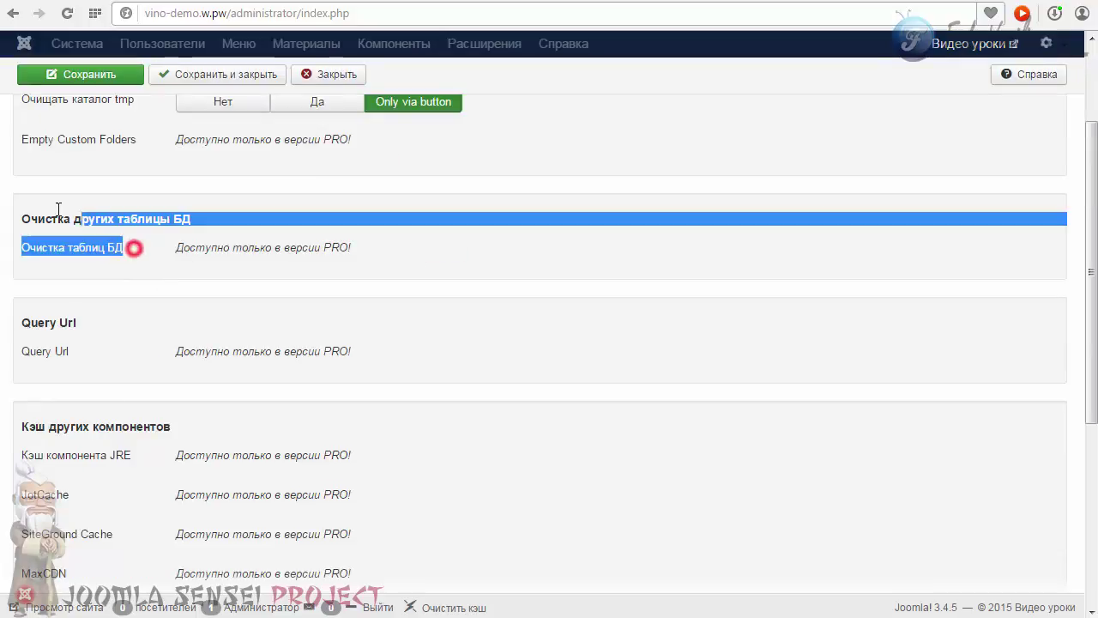
pyautogui.click(143, 244)
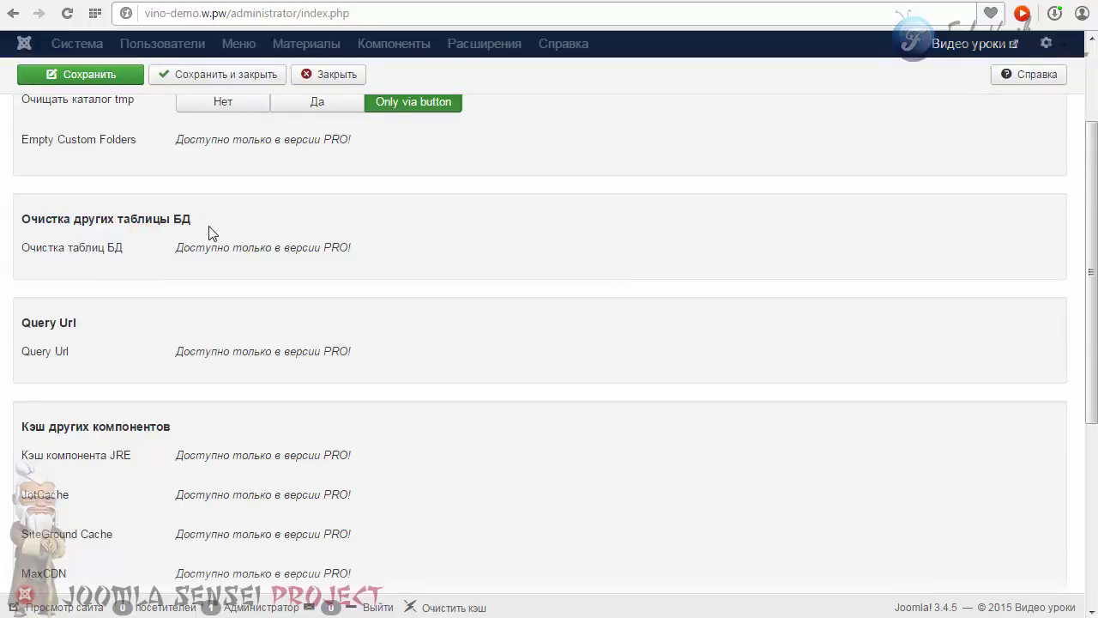
pyautogui.scroll(-4, 434, 307)
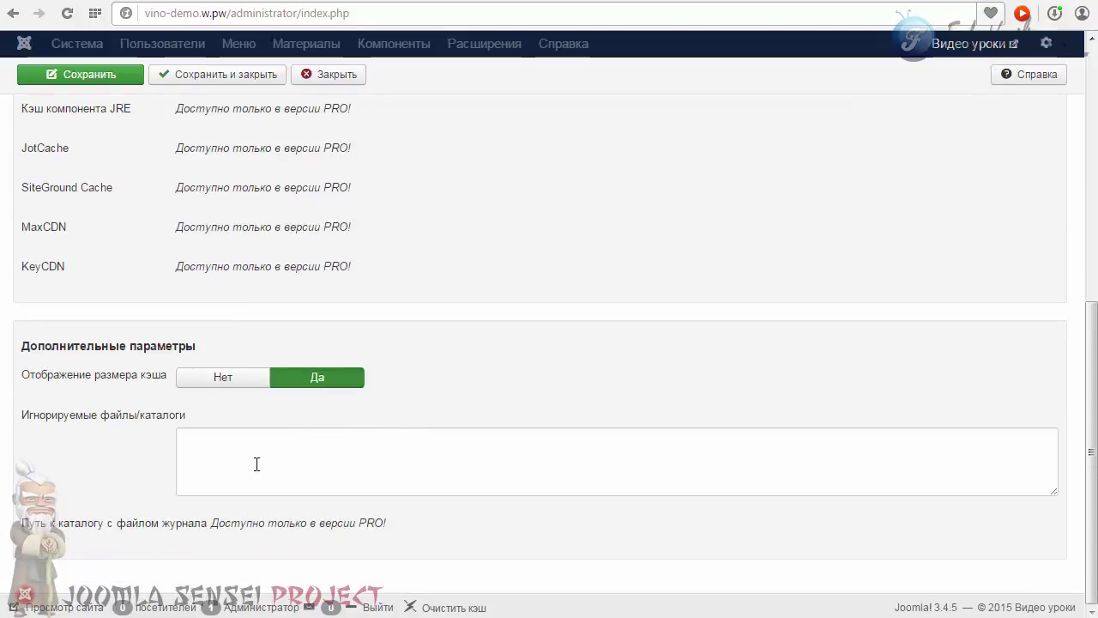
# - In the administrator module parameters, enable the control panel button, set the link text to "Очистить кеш", and save the plugin
pyautogui.scroll(10, 361, 257)
pyautogui.click(361, 158)
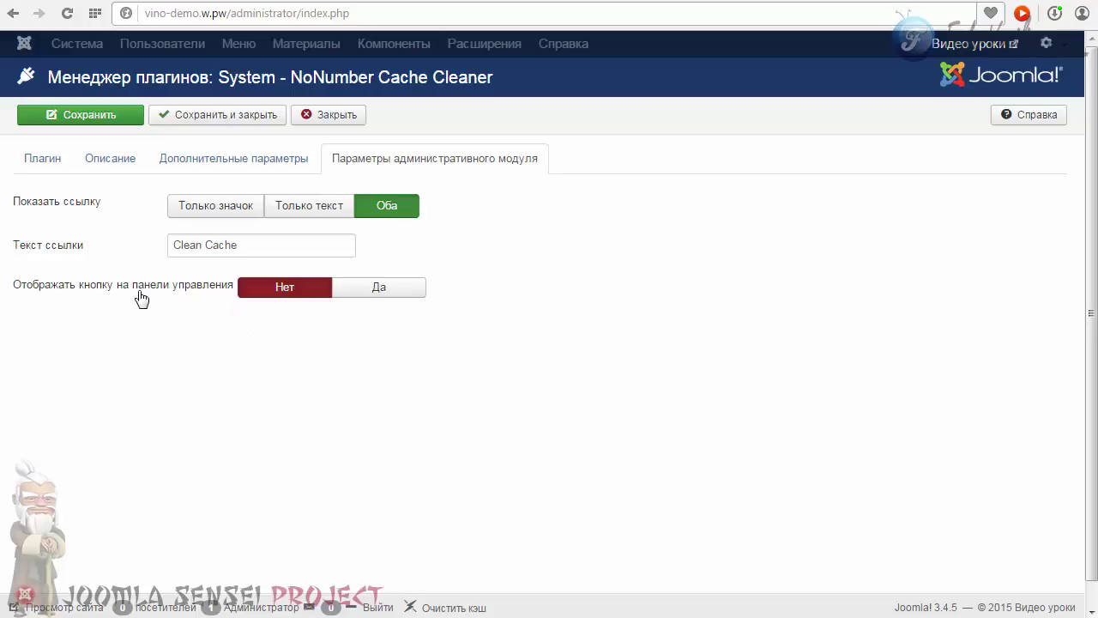
pyautogui.click(375, 290)
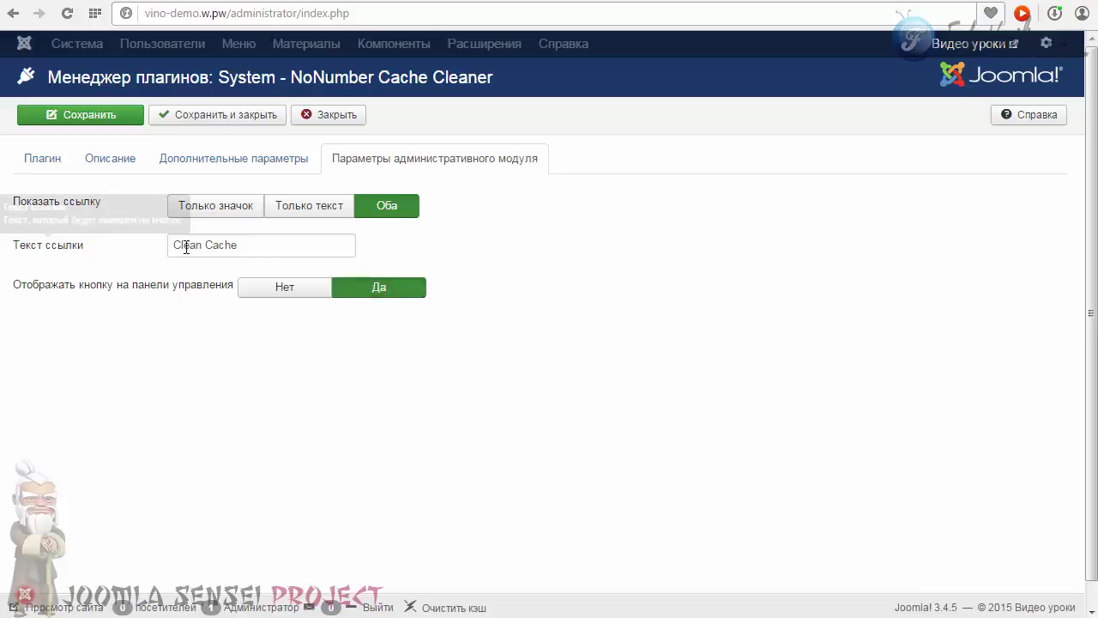
pyautogui.tripleClick(260, 244)
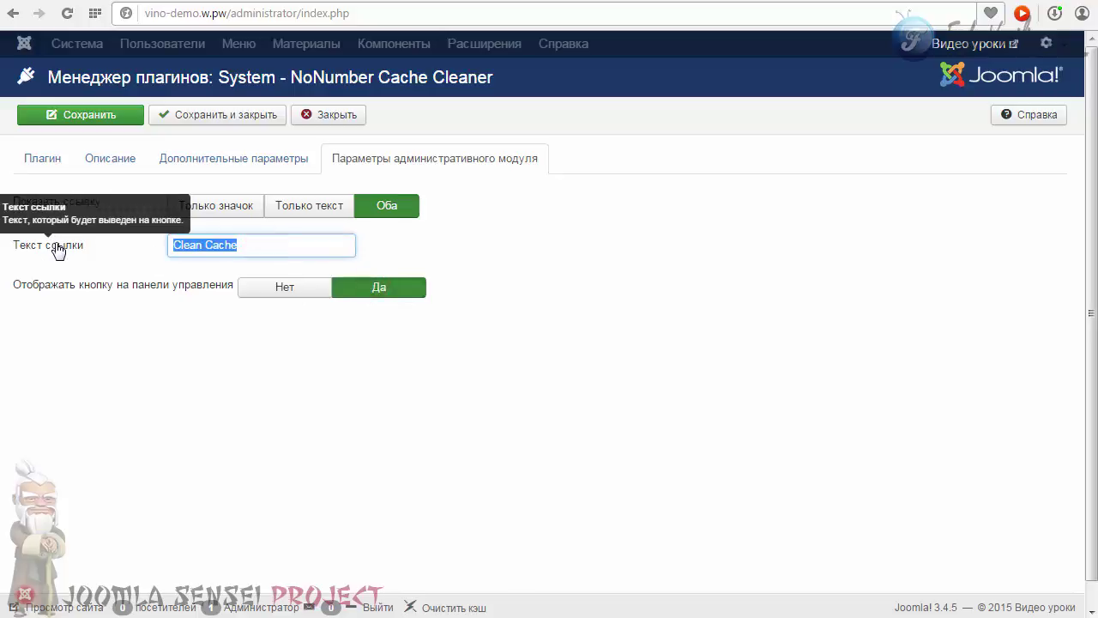
pyautogui.write('О')
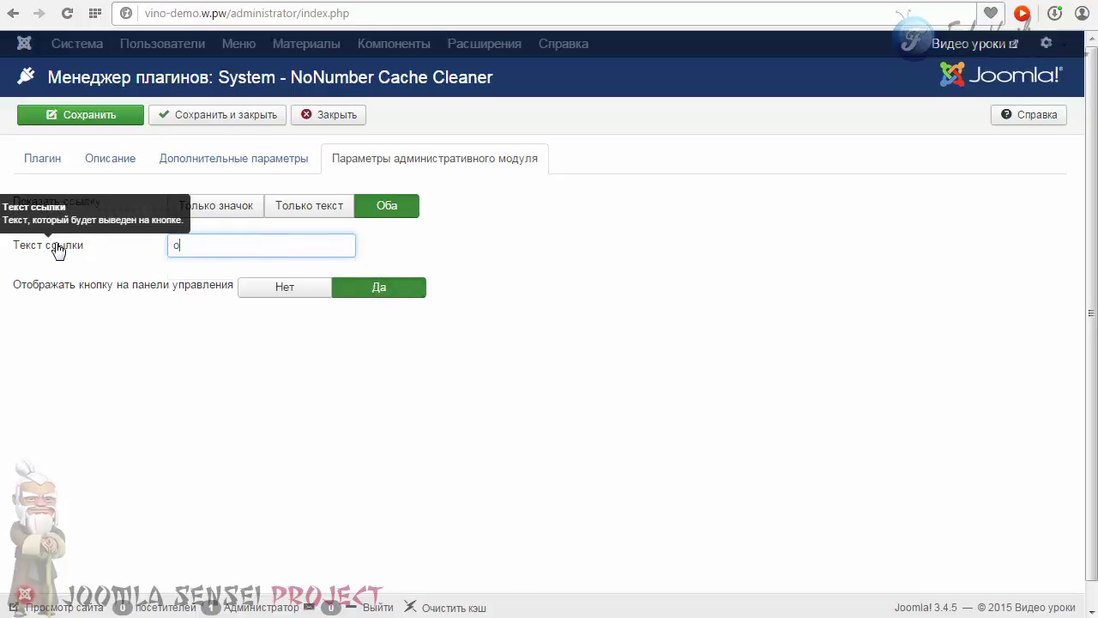
pyautogui.press('Down')
pyautogui.press('Return')
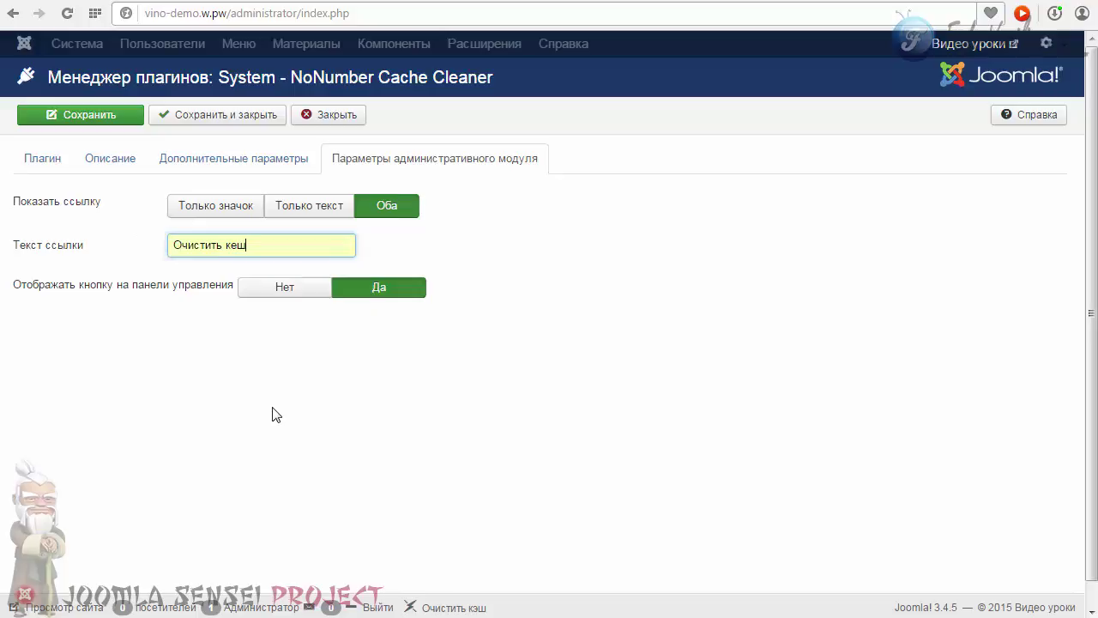
pyautogui.press('Return')
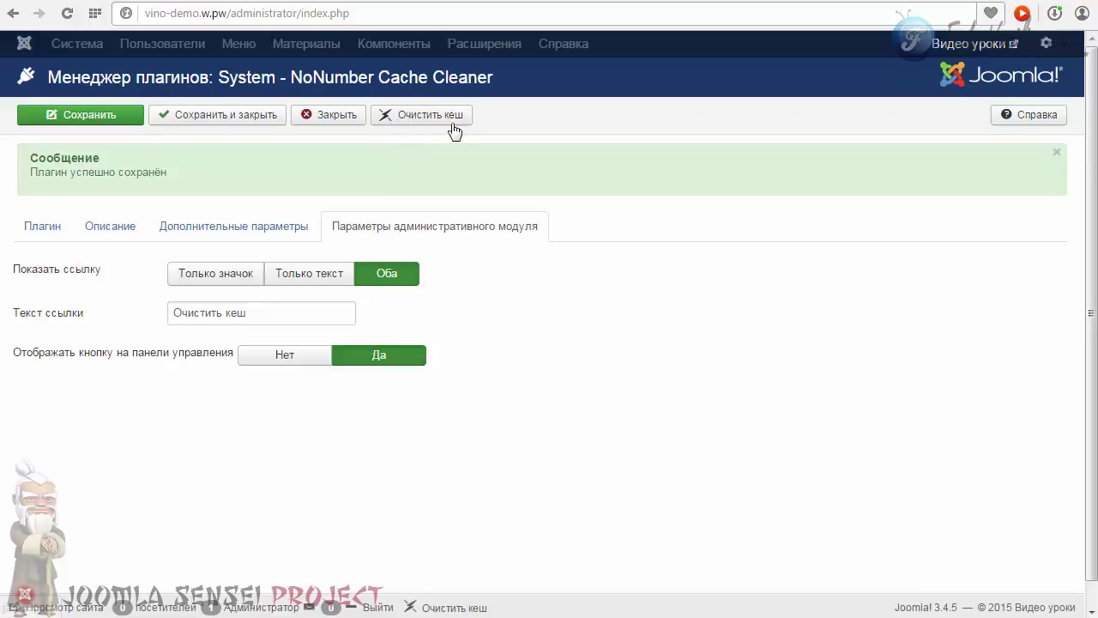
# - Clear the site cache with the new Очистить кеш command and close the plugin settings
pyautogui.click(411, 118)
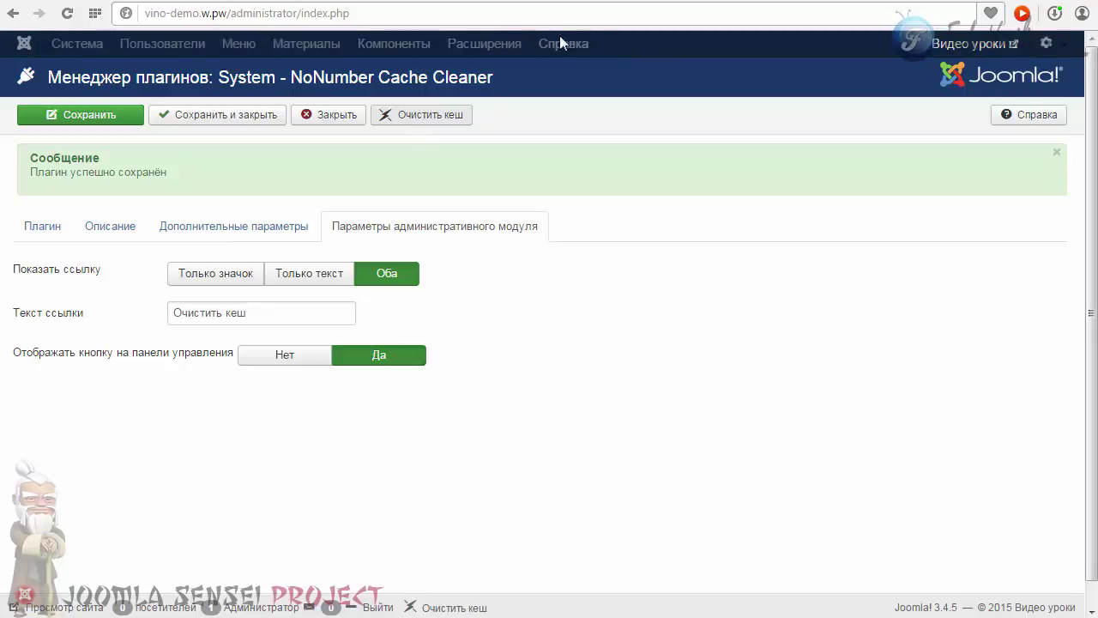
pyautogui.click(433, 111)
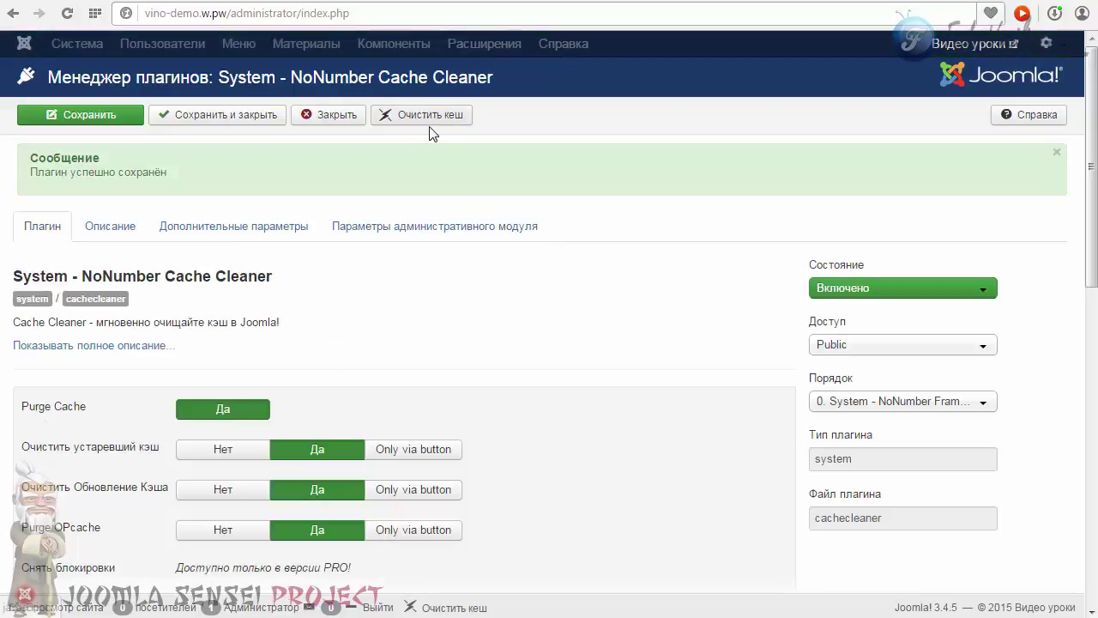
pyautogui.click(317, 120)
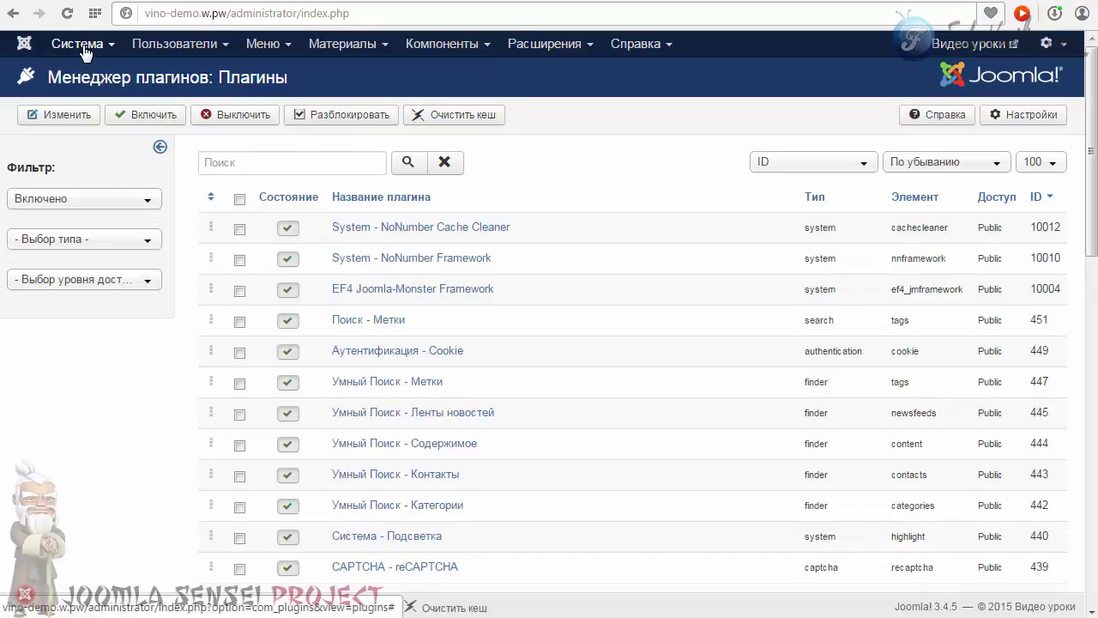
# - In the global configuration's system settings, set the cache to Прогрессивное кэширование
pyautogui.click(83, 48)
pyautogui.click(94, 111)
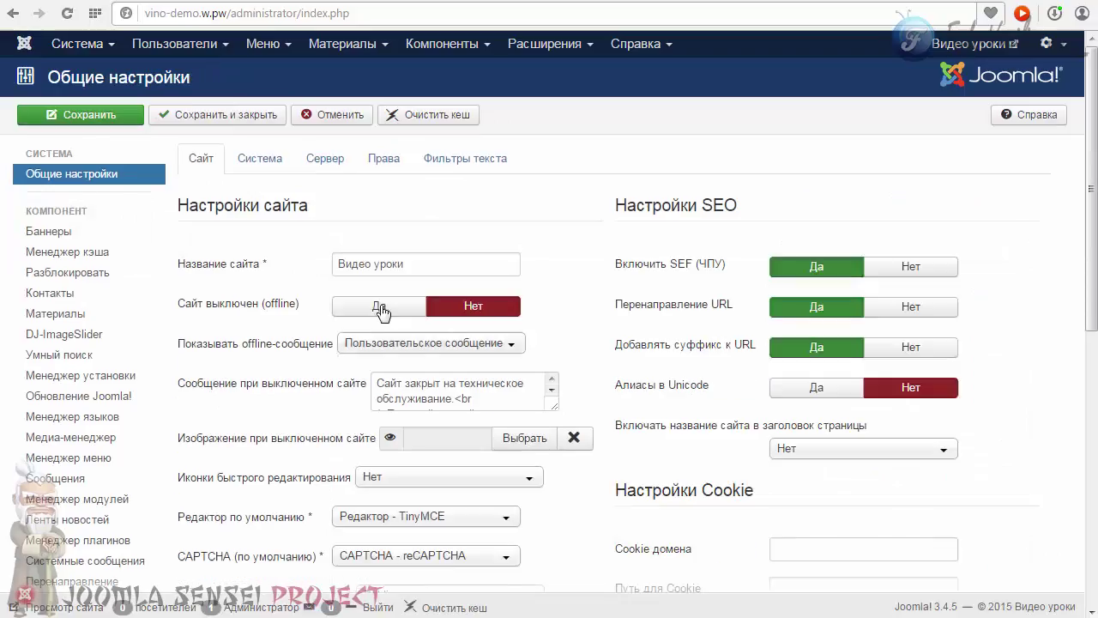
pyautogui.scroll(-1, 380, 313)
pyautogui.scroll(1, 279, 266)
pyautogui.click(260, 158)
pyautogui.scroll(-3, 268, 210)
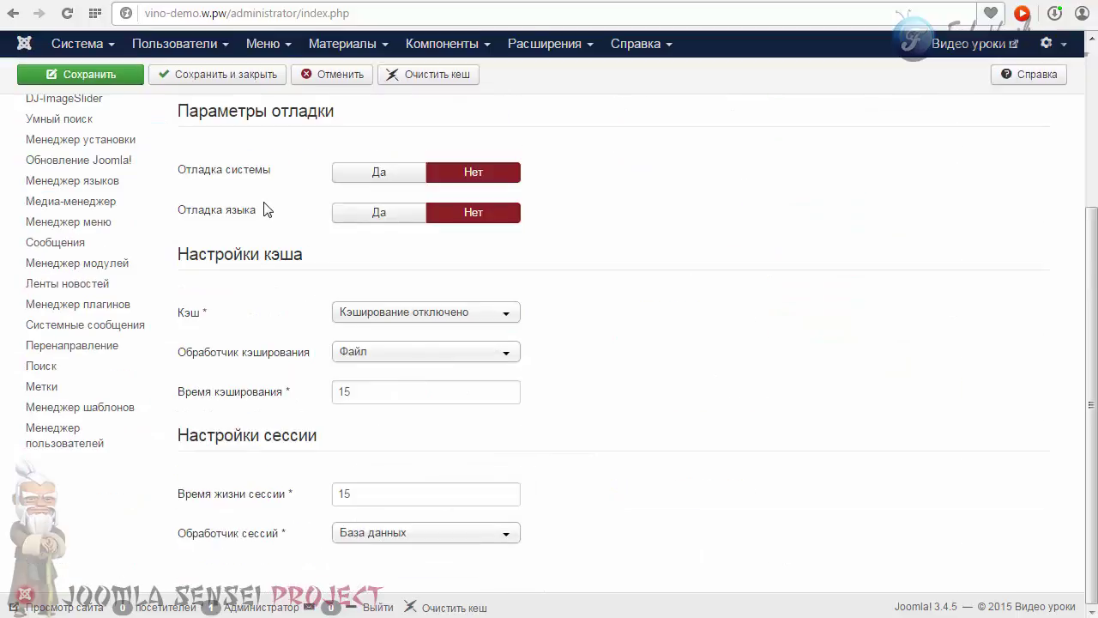
pyautogui.click(375, 315)
pyautogui.click(374, 378)
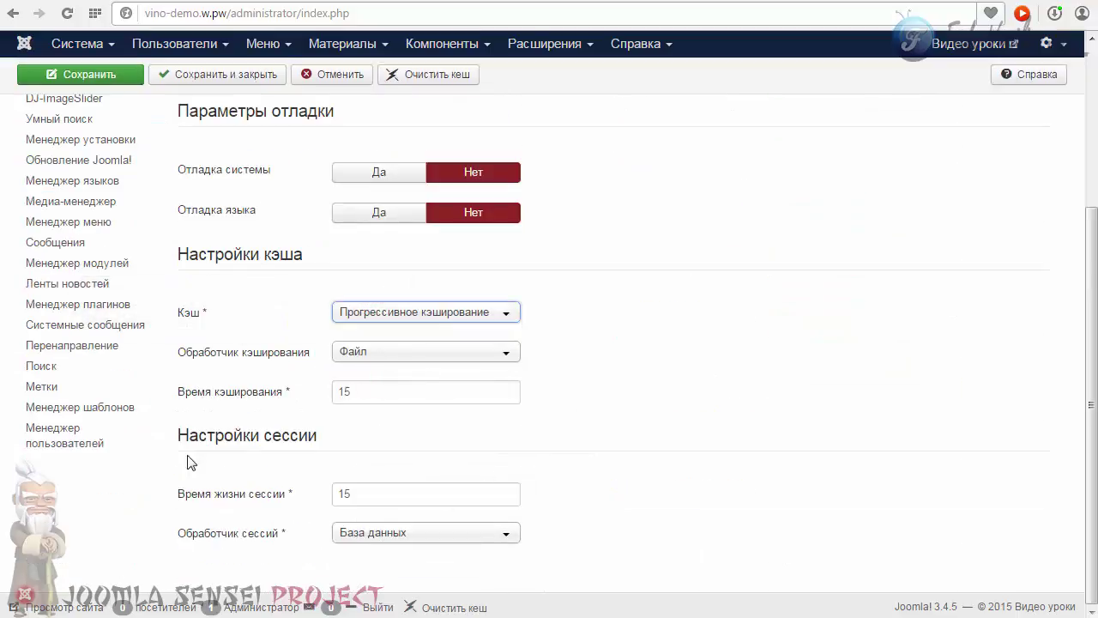
# - Check the cache time setting, and save and close the global configuration
pyautogui.doubleClick(355, 392)
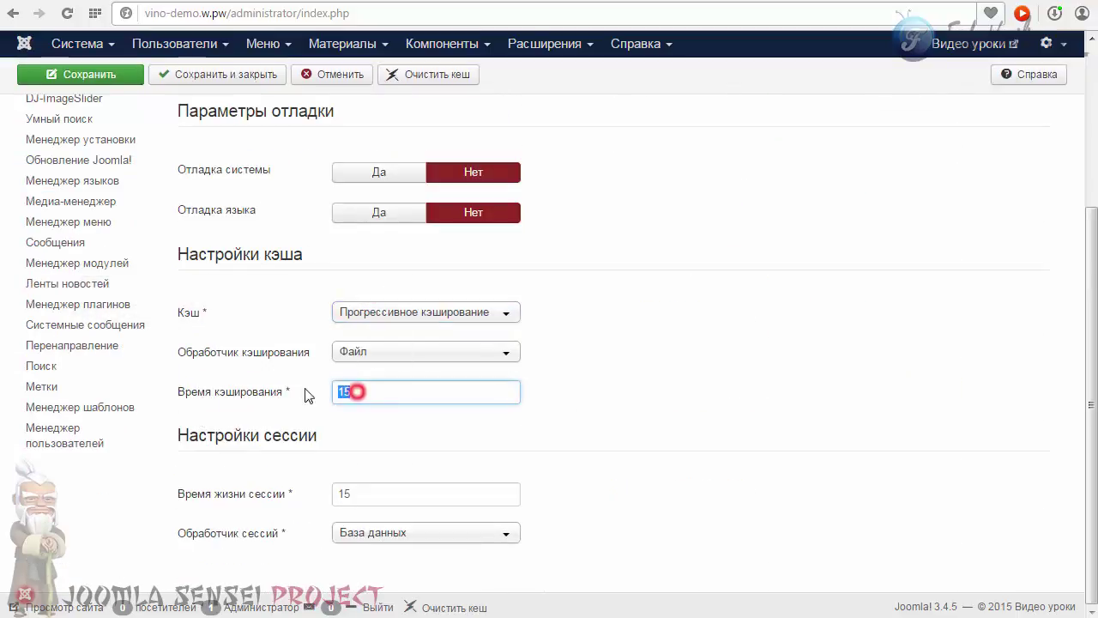
pyautogui.click(351, 391)
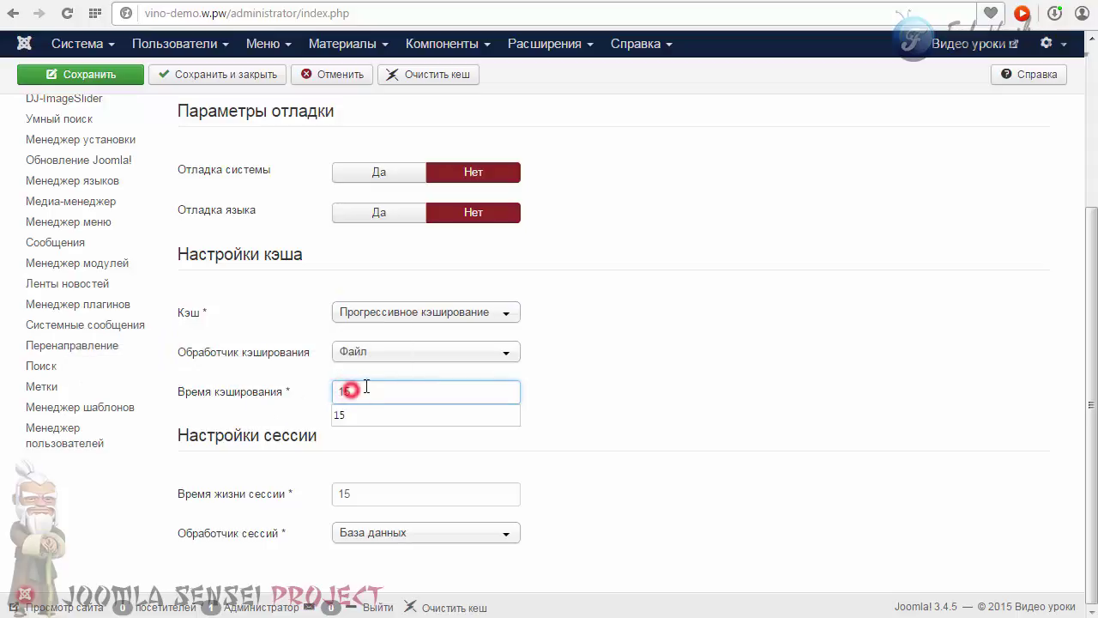
pyautogui.click(301, 388)
pyautogui.click(355, 388)
pyautogui.click(563, 388)
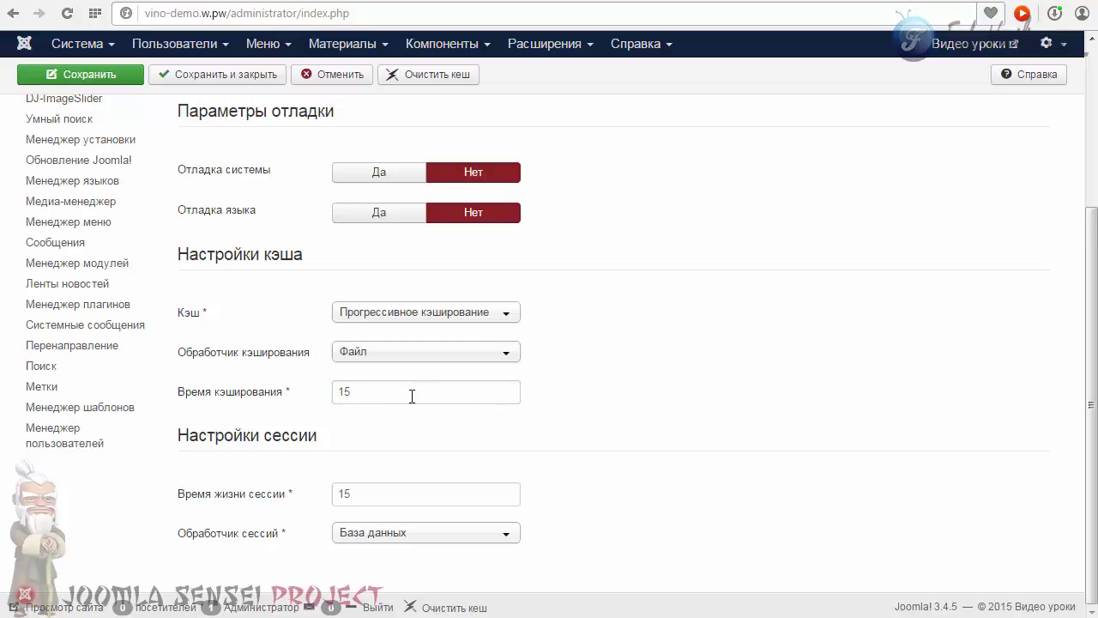
pyautogui.scroll(5, 519, 385)
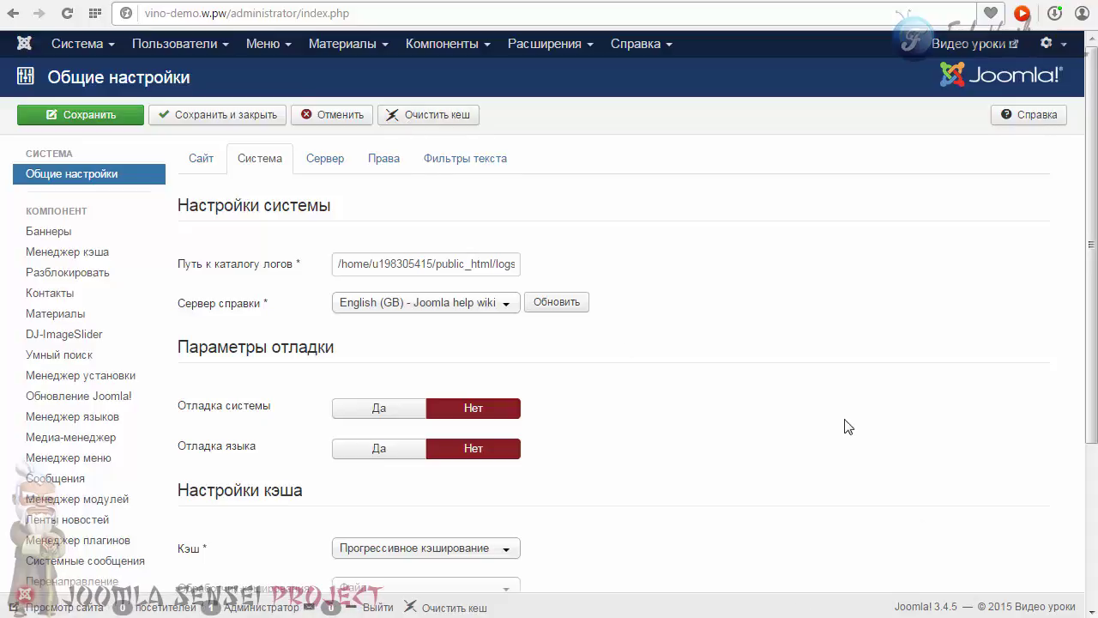
pyautogui.click(235, 114)
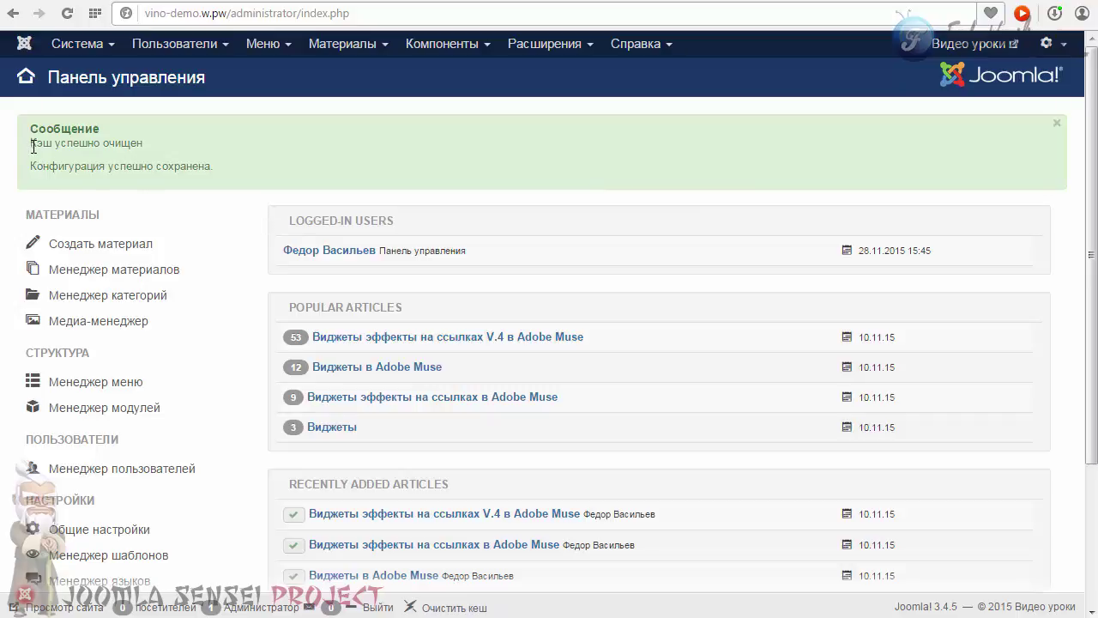
pyautogui.moveTo(27, 142); pyautogui.dragTo(160, 144)
pyautogui.click(121, 181)
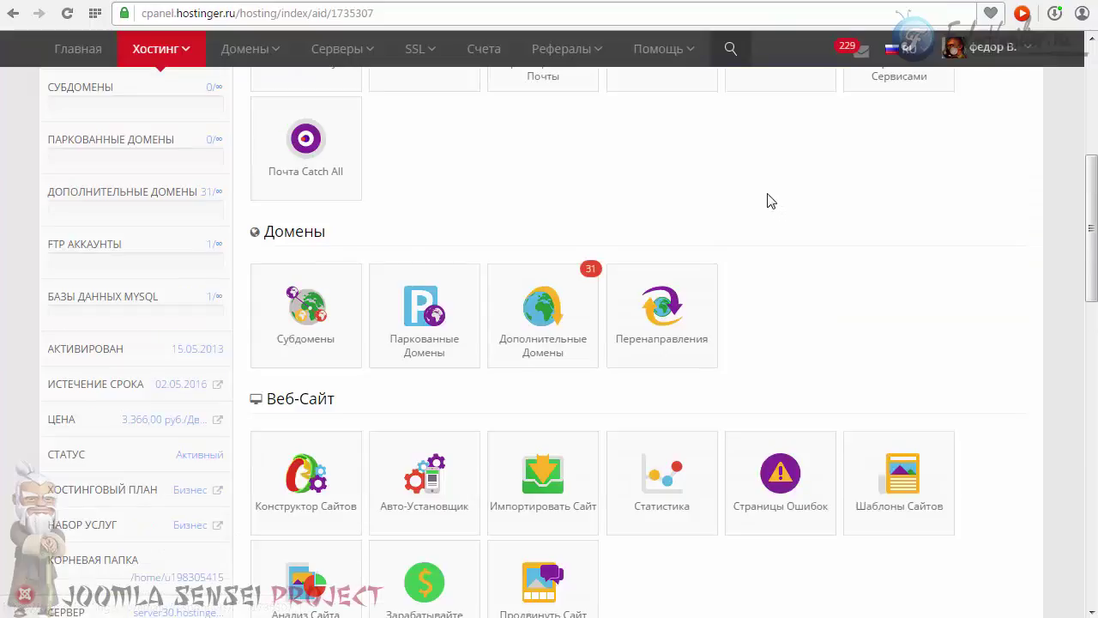
# - In the Hostinger hosting control panel, find the database tools and open the site's MySQL database in phpMyAdmin
pyautogui.scroll(-3, 769, 201)
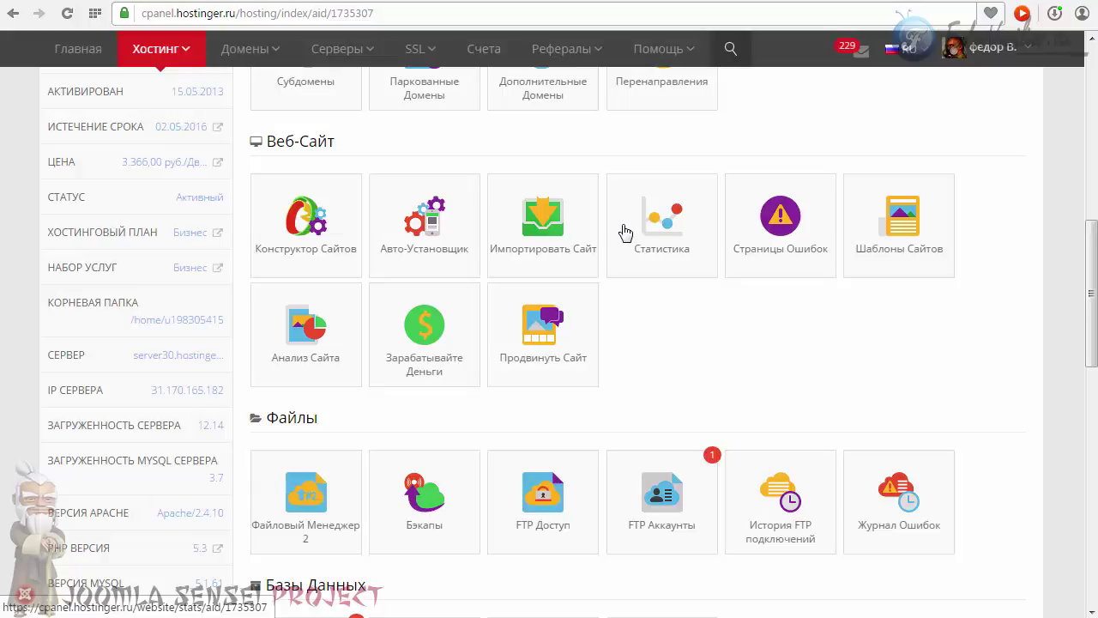
pyautogui.scroll(-4, 559, 214)
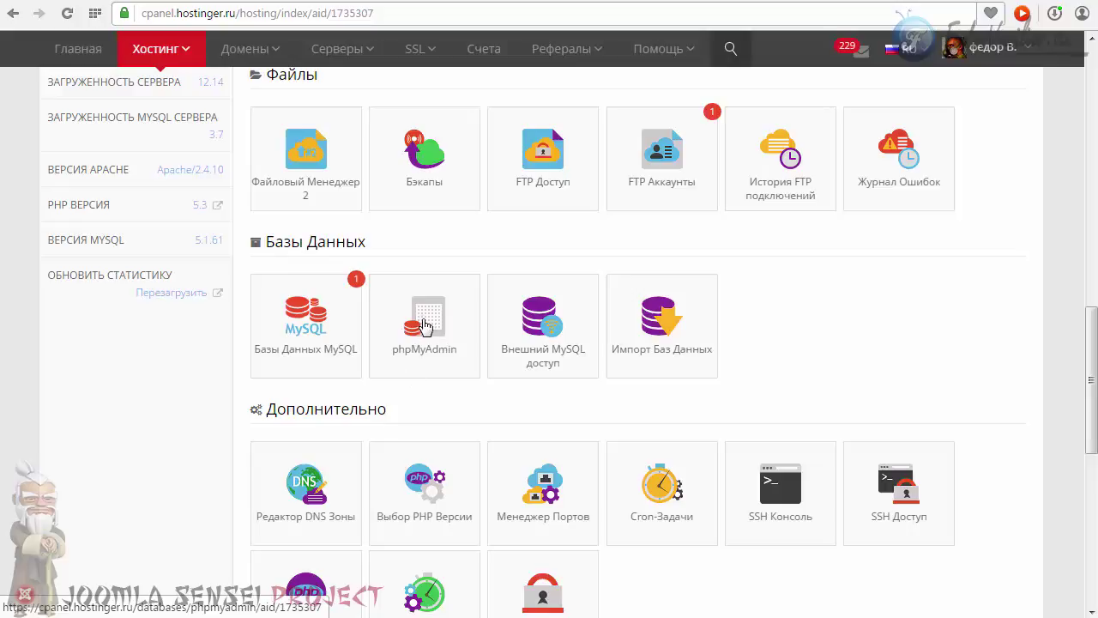
pyautogui.click(386, 336)
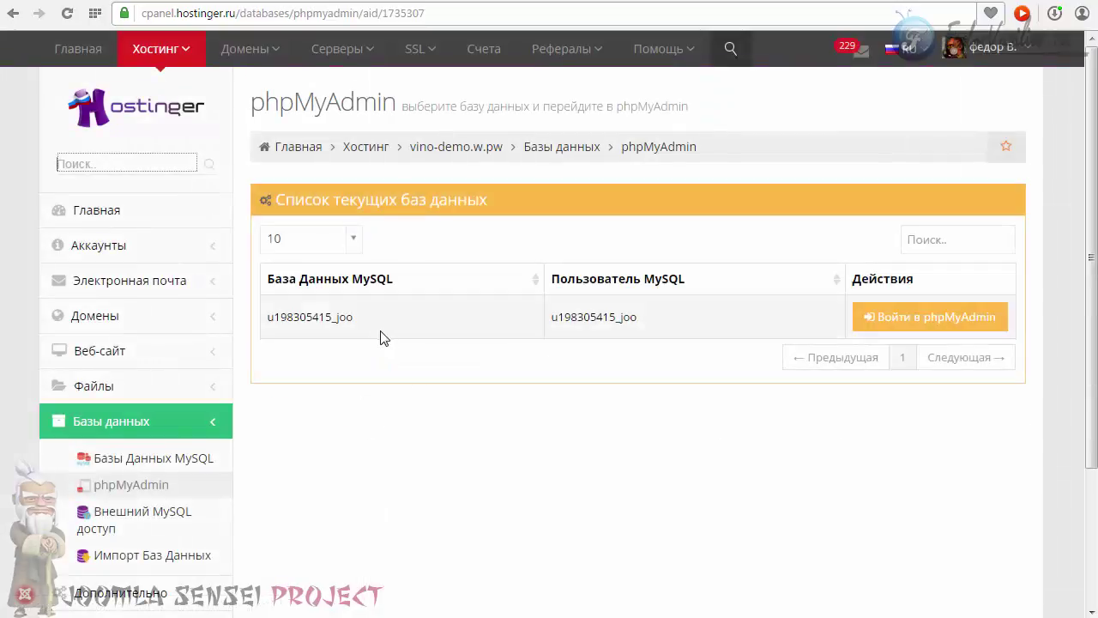
pyautogui.click(895, 319)
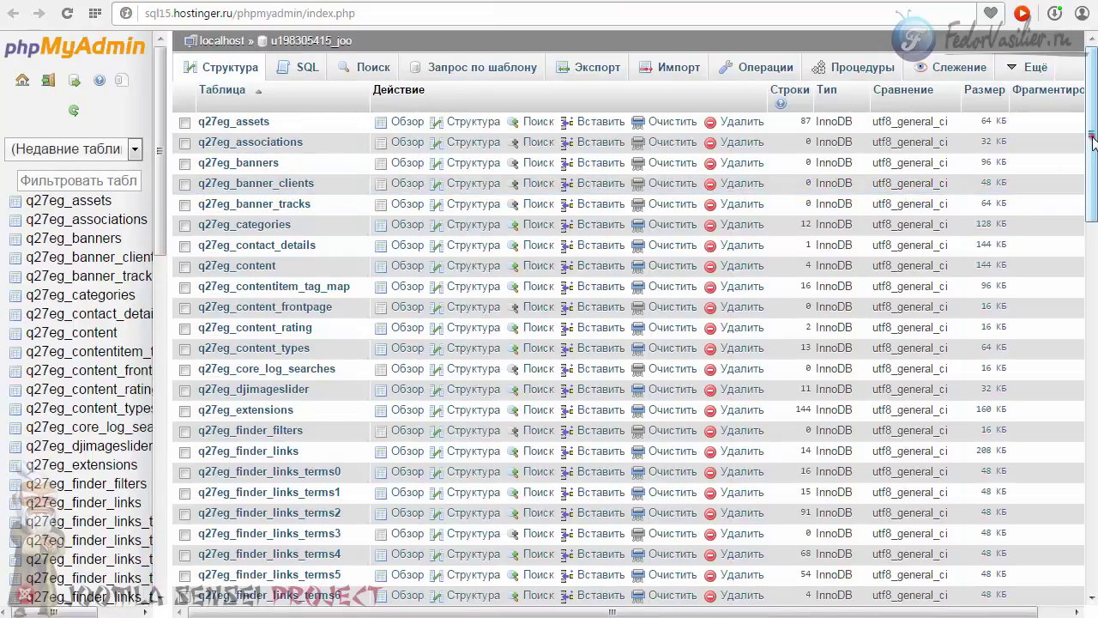
# - Select all tables in the site's database and run Оптимизировать таблицу on them
pyautogui.moveTo(1092, 140); pyautogui.dragTo(1092, 494)
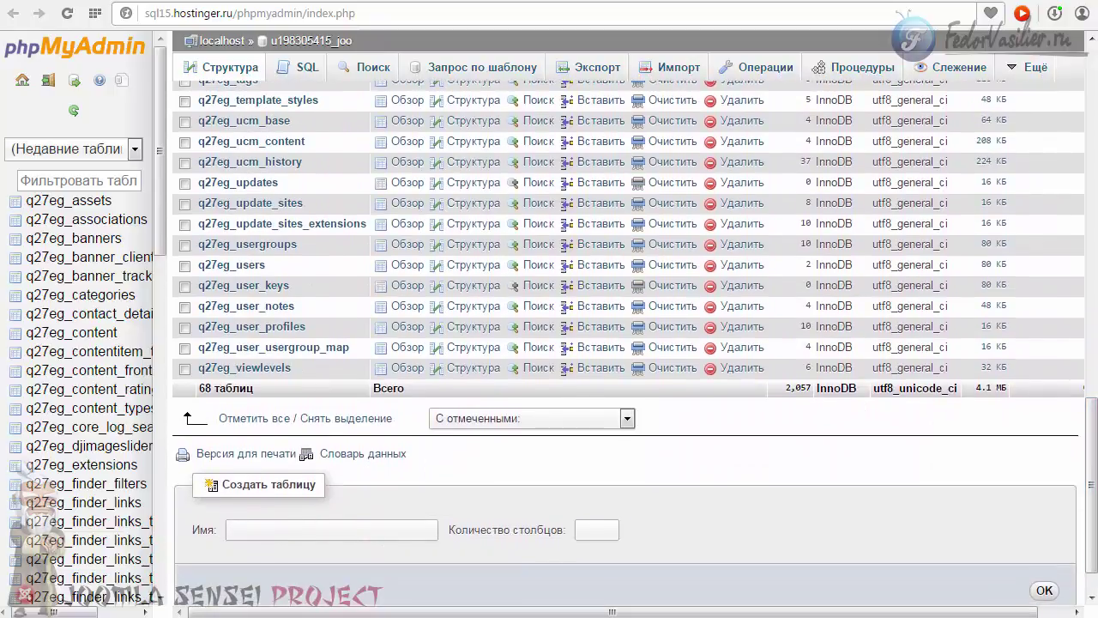
pyautogui.click(240, 419)
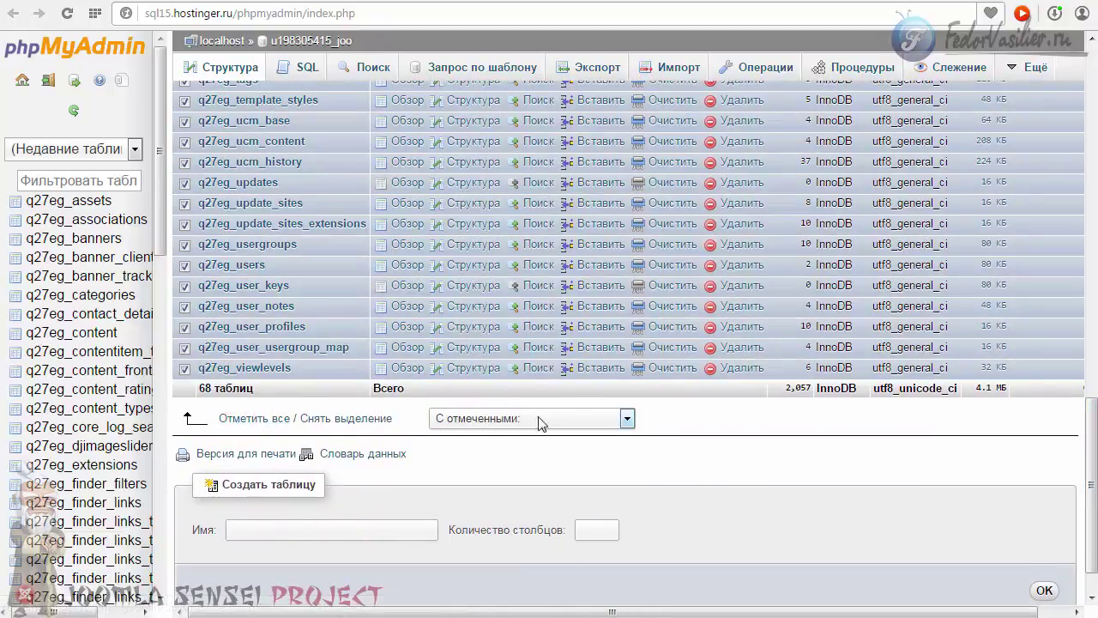
pyautogui.click(627, 419)
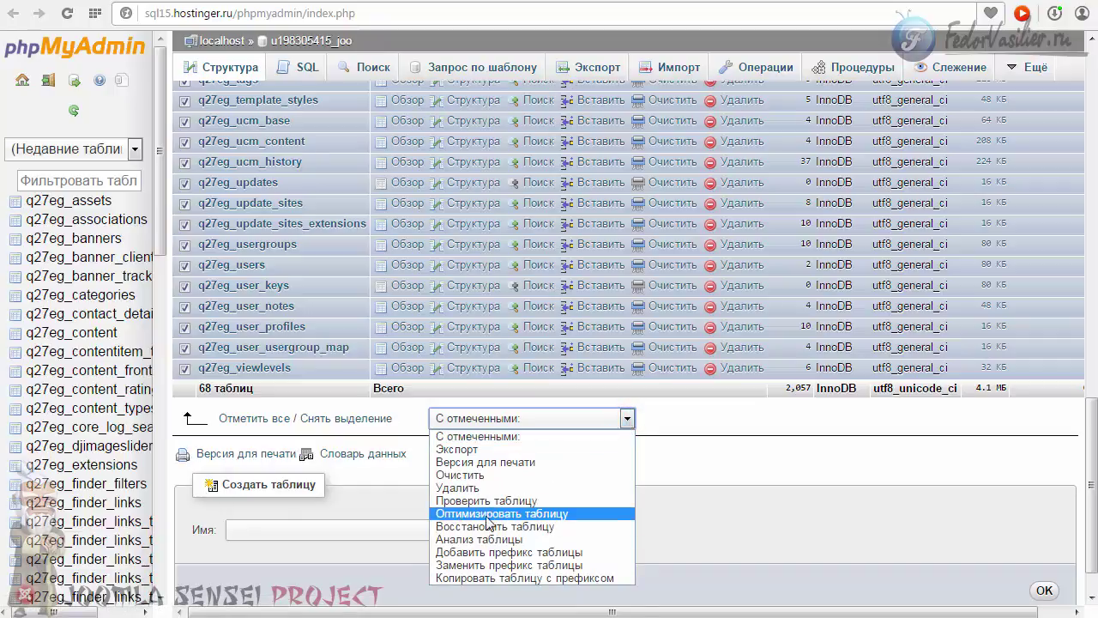
pyautogui.click(578, 516)
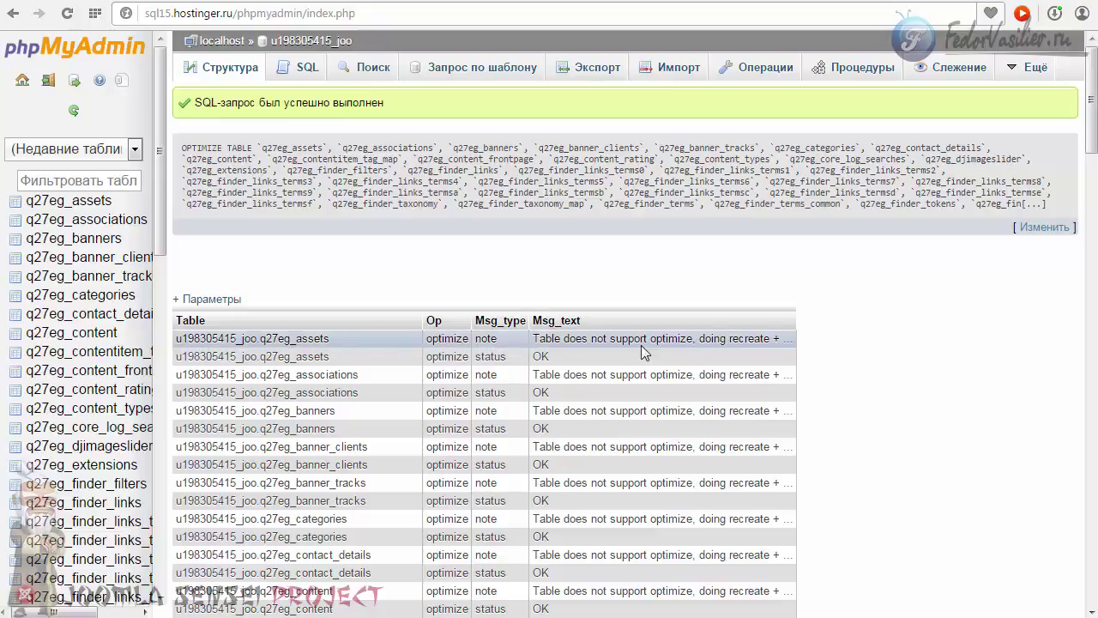
# - Review the optimization status messages for the database tables, leaving any opened result cell without editing it
pyautogui.scroll(-2, 1089, 154)
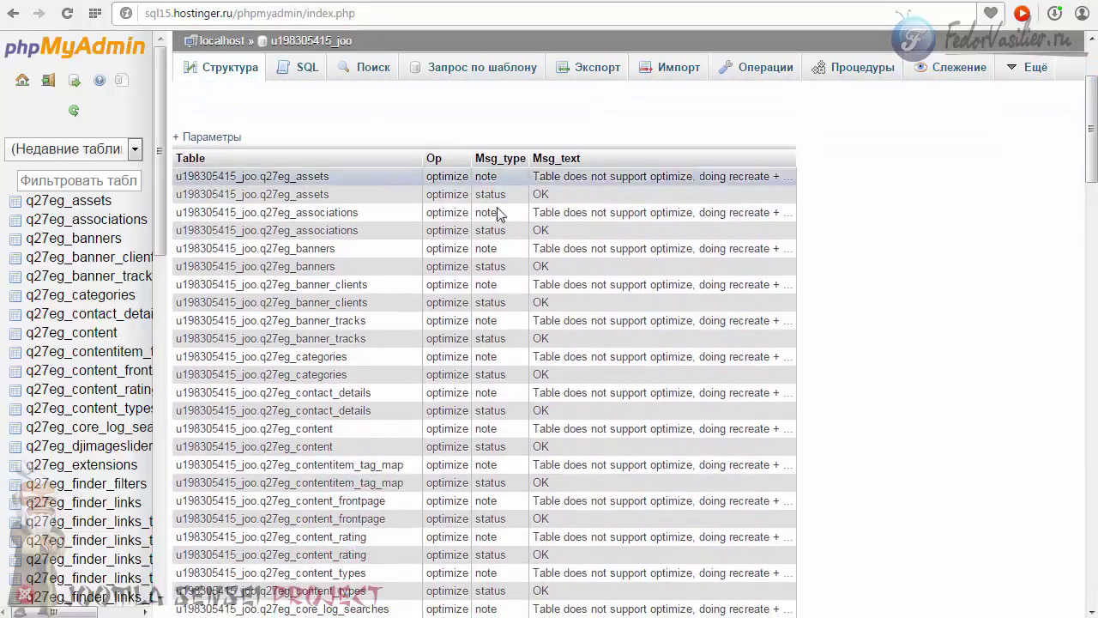
pyautogui.doubleClick(540, 194)
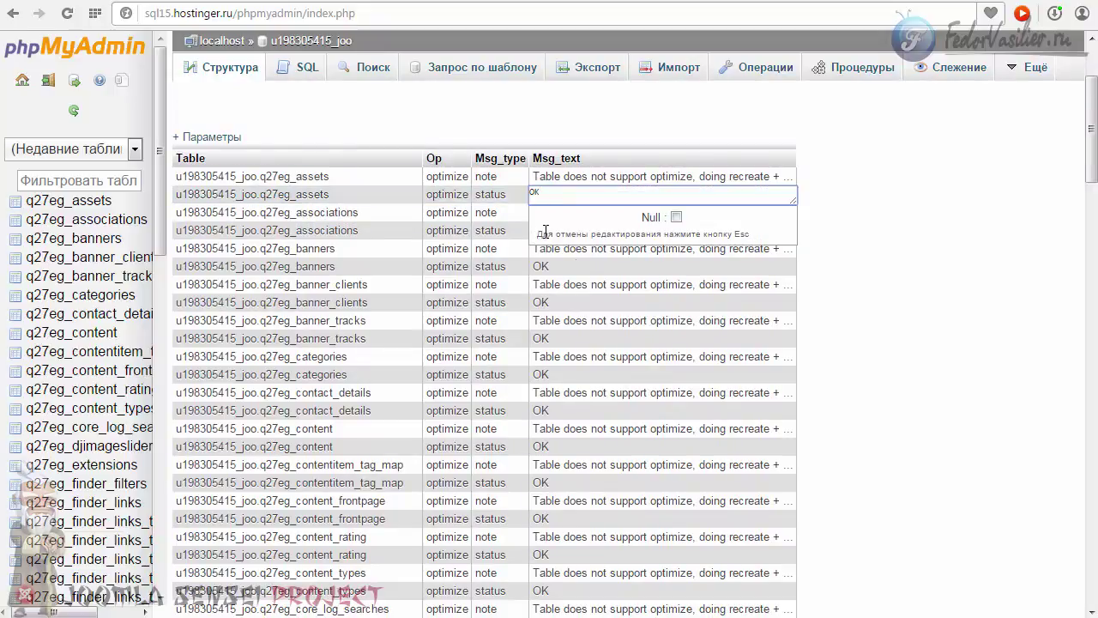
pyautogui.click(895, 228)
pyautogui.moveTo(1091, 150); pyautogui.dragTo(1012, 152)
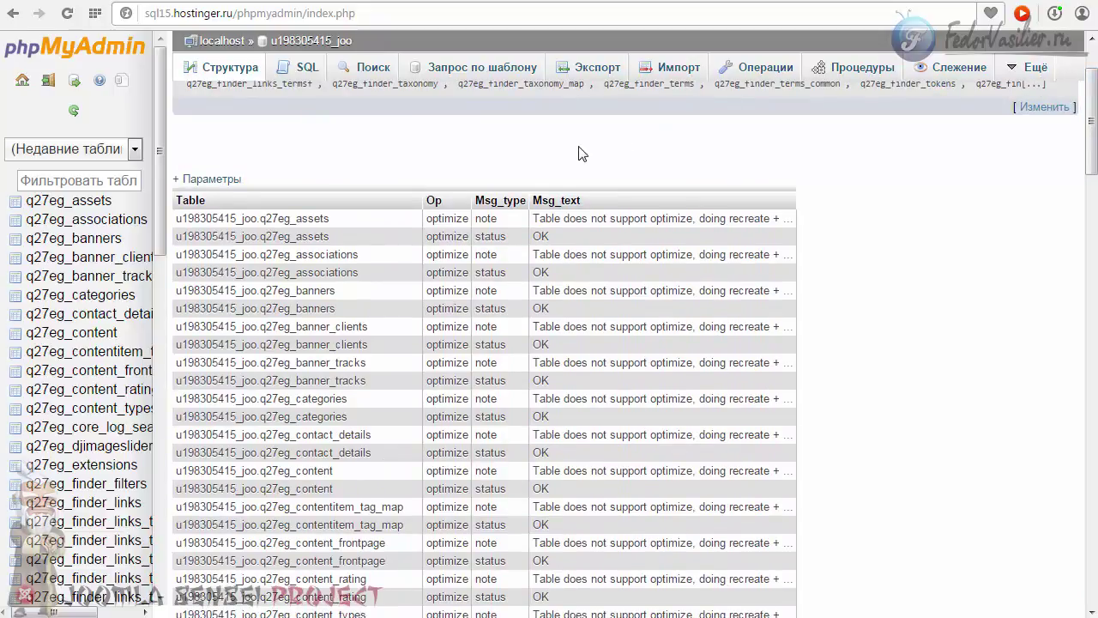